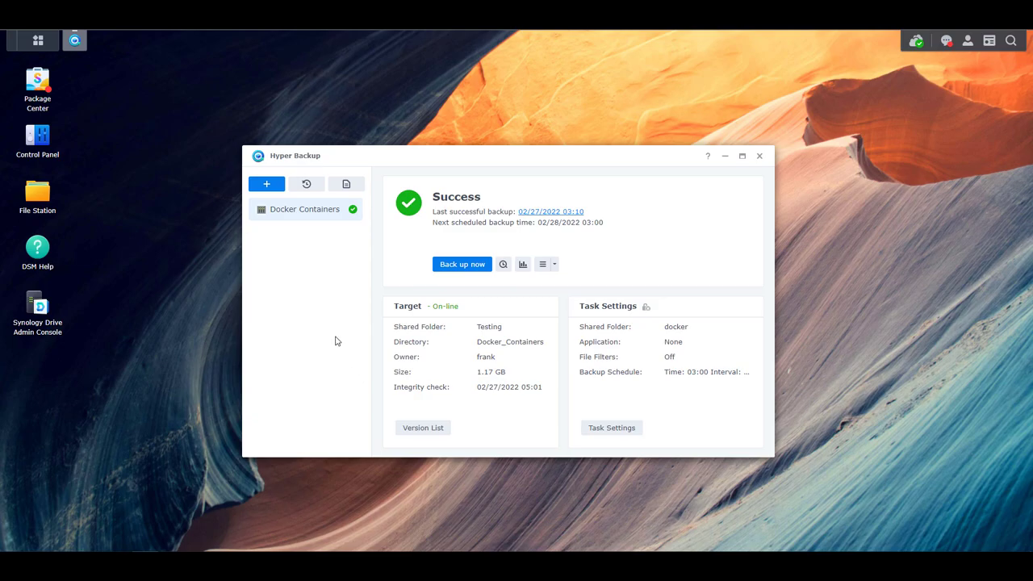
Step: Start creating a new data backup task
left_click(267, 185)
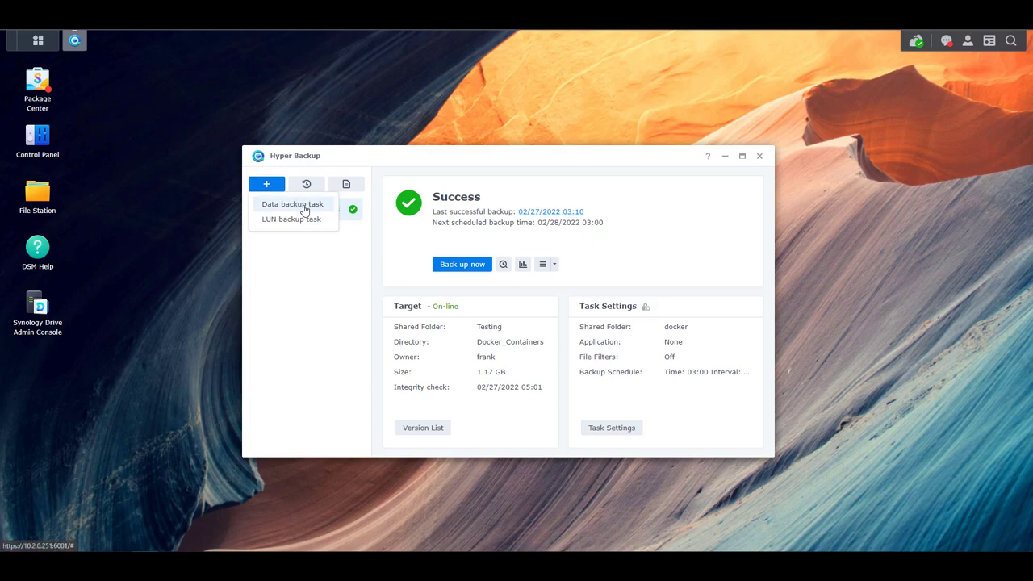
left_click(304, 208)
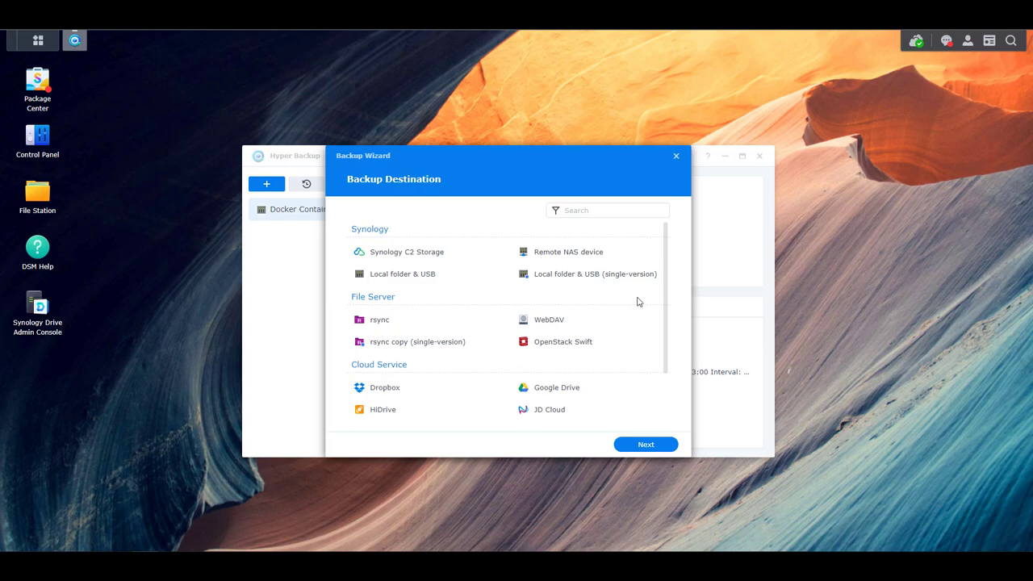
Step: Look through the available backup destinations, including local folder, file server, cloud service and single-version options
scroll(637, 302, "down", 3)
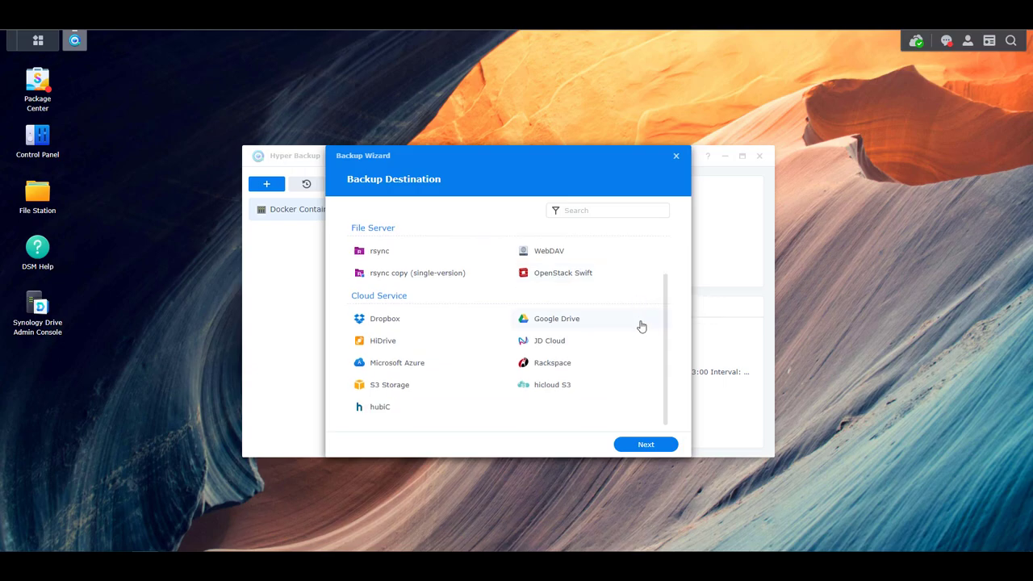
scroll(646, 326, "up", 2)
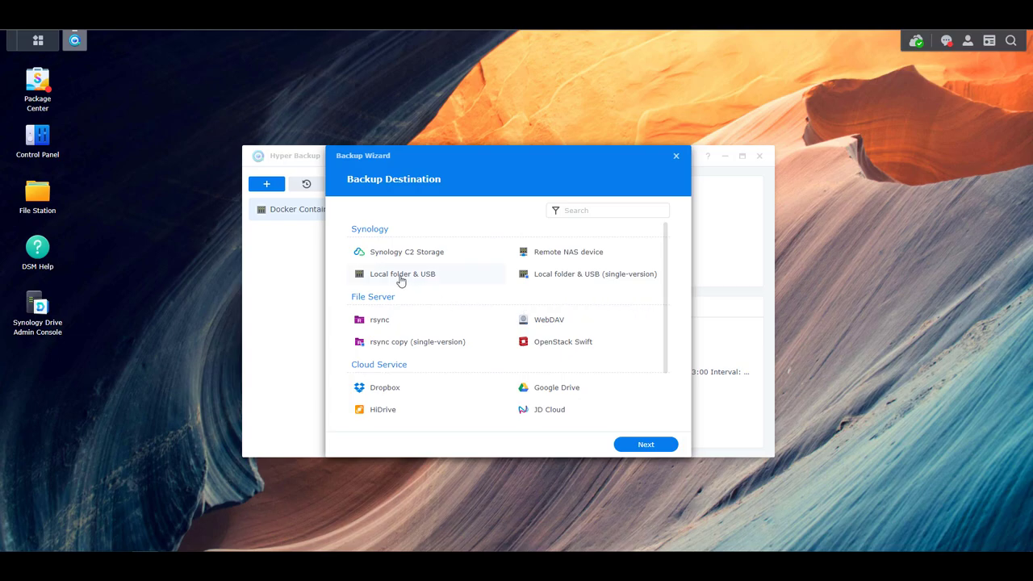
left_click(427, 280)
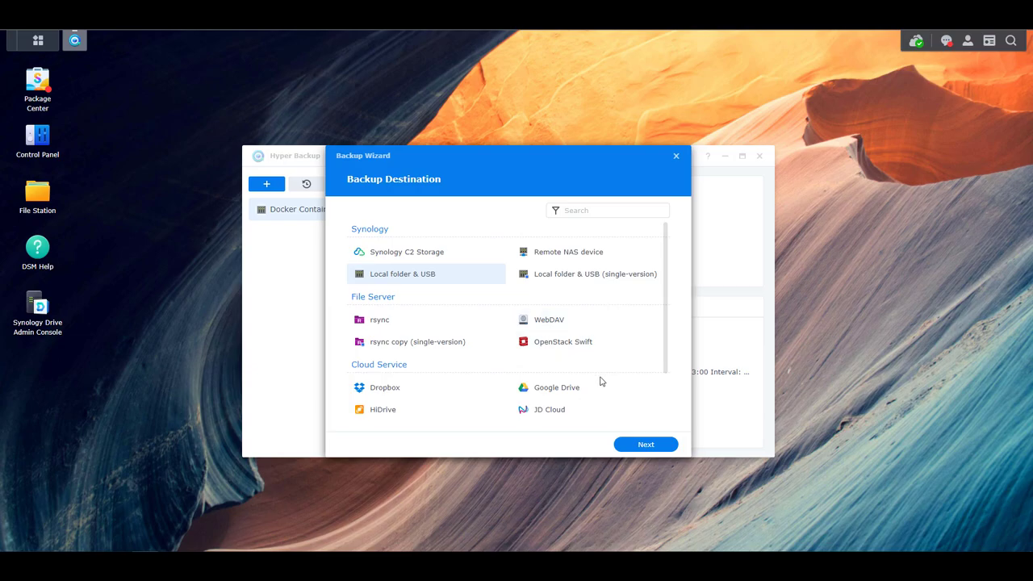
scroll(445, 390, "down", 2)
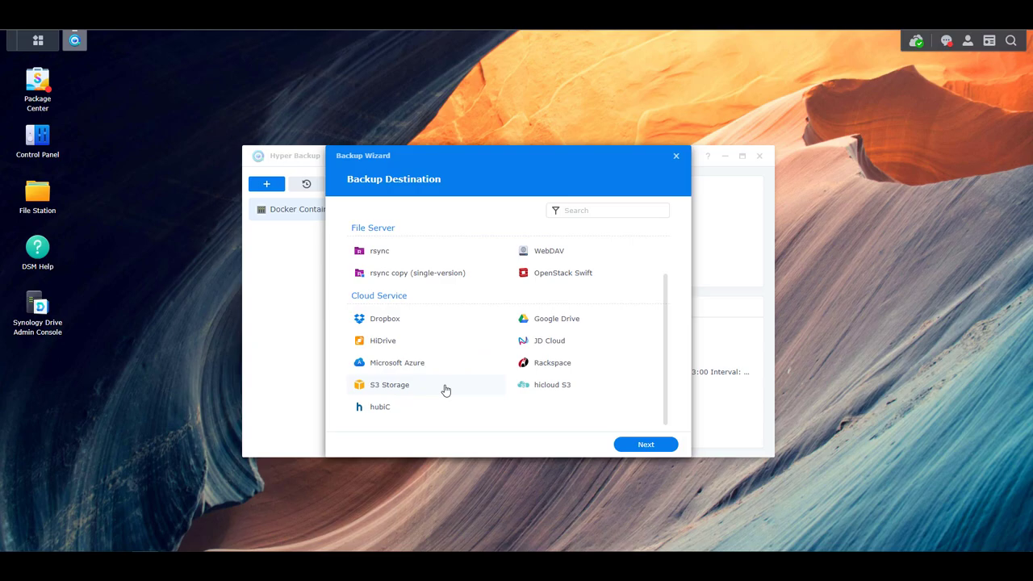
left_click(425, 392)
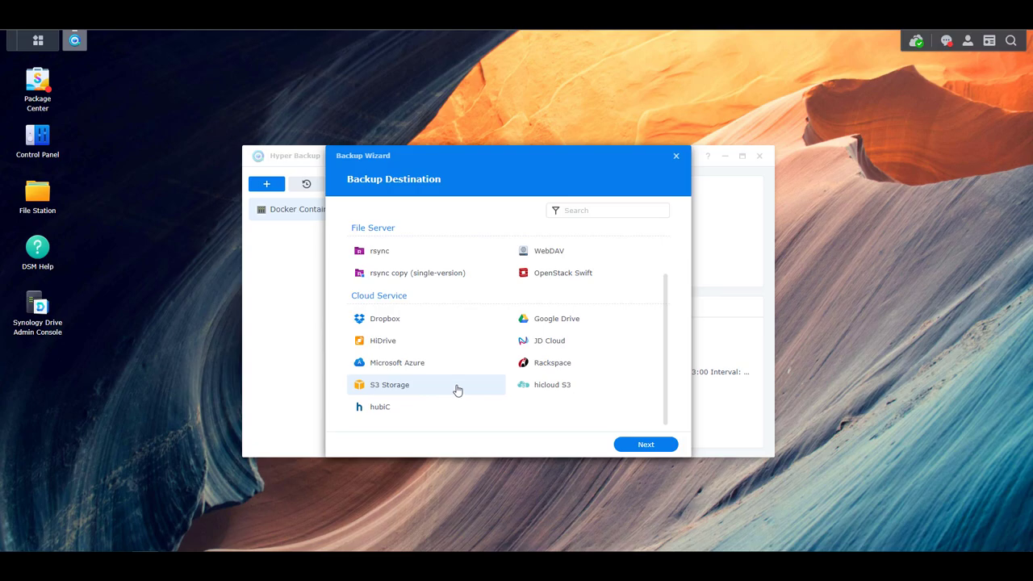
scroll(501, 378, "up", 2)
scroll(507, 383, "up", 1)
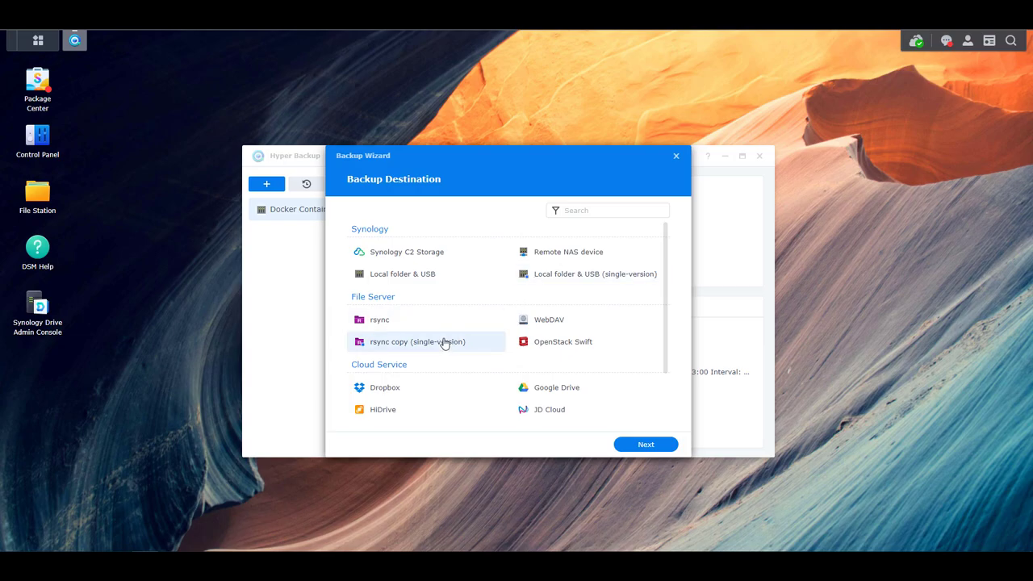
left_click(538, 277)
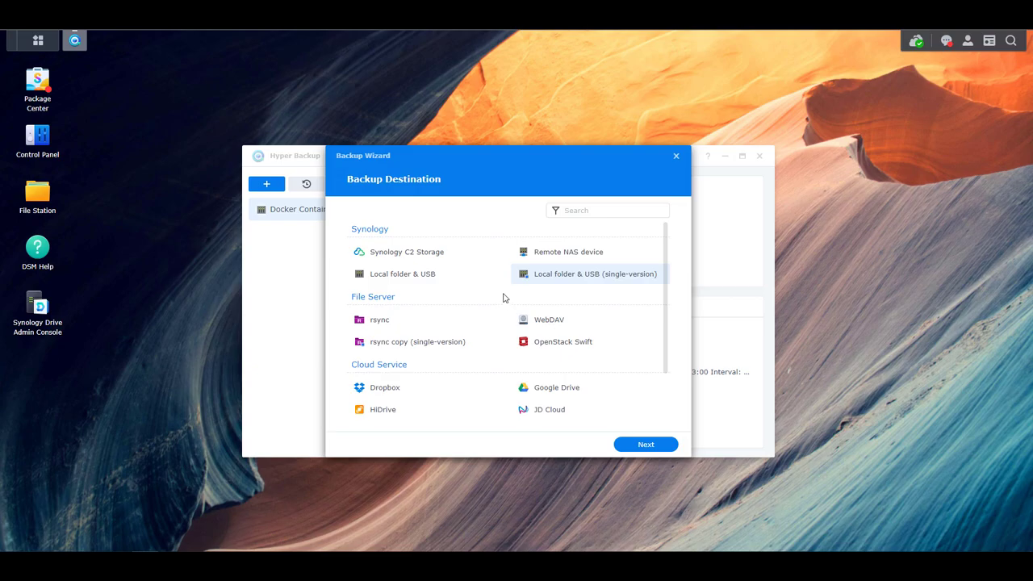
Step: Choose Local folder & USB as the backup destination, using the shared folder Testing and the directory vDSM
left_click(449, 275)
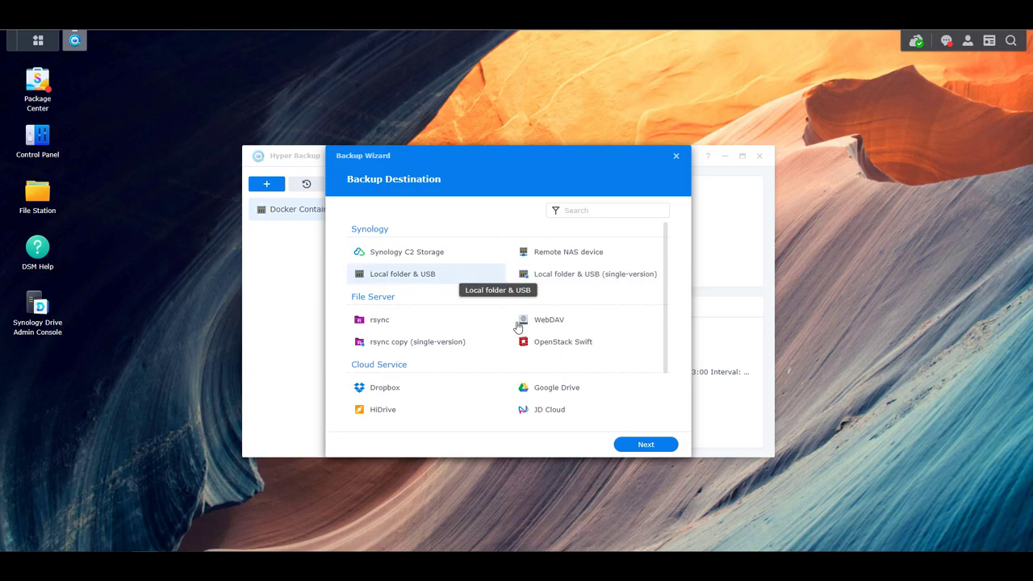
left_click(645, 445)
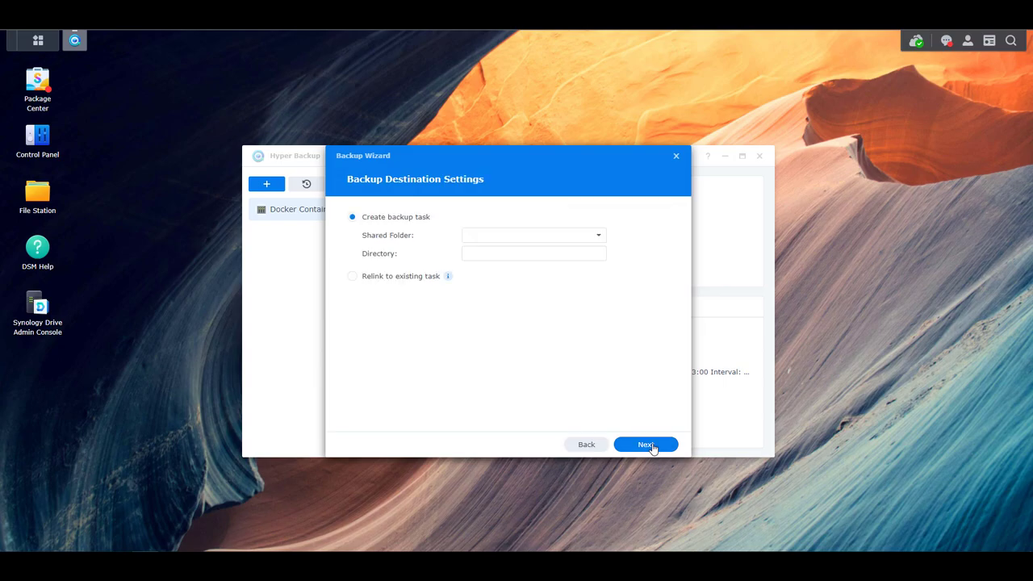
left_click(542, 242)
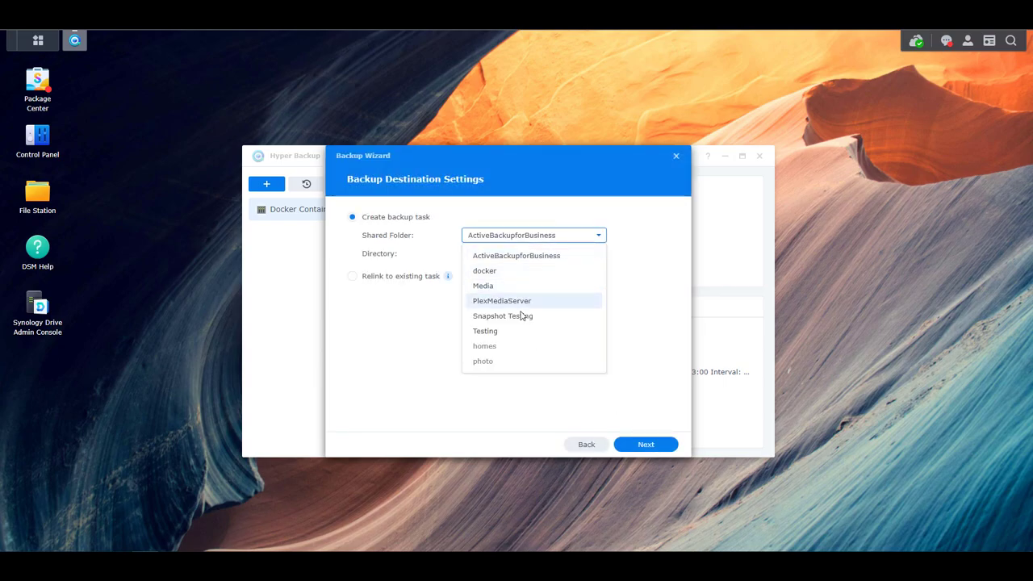
left_click(514, 331)
left_click(509, 255)
key("BackSpace")
key("BackSpace")
left_click(557, 340)
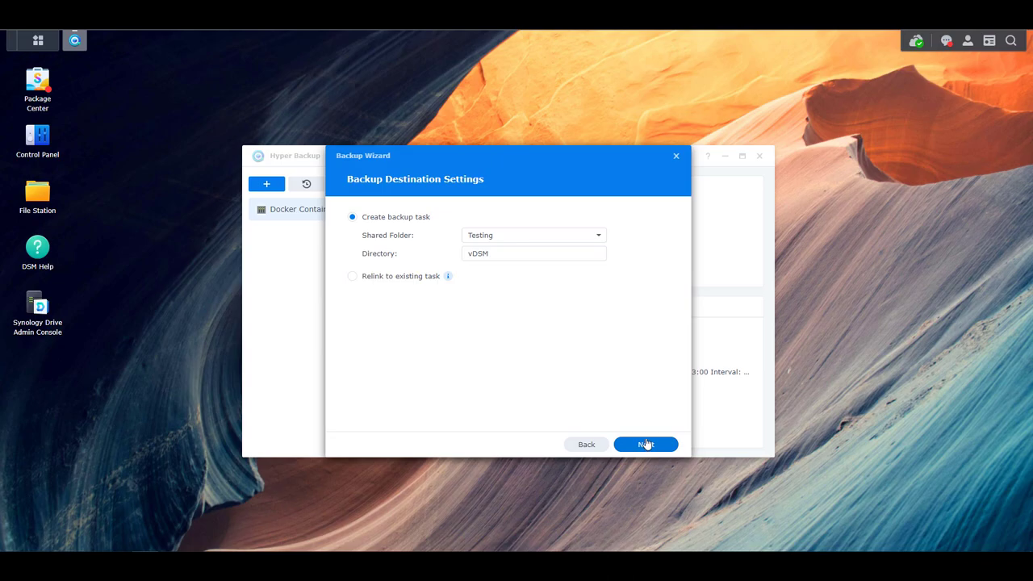
left_click(646, 441)
double_click(509, 251)
left_click(540, 342)
left_click(645, 444)
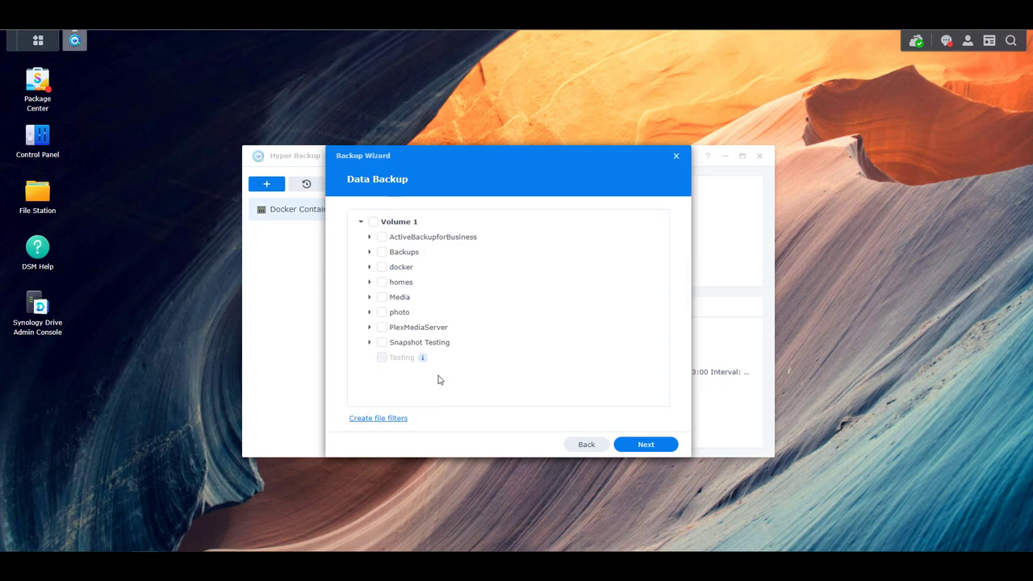
Step: Include the homes and photo shared folders from Volume 1 in the backup
left_click(381, 282)
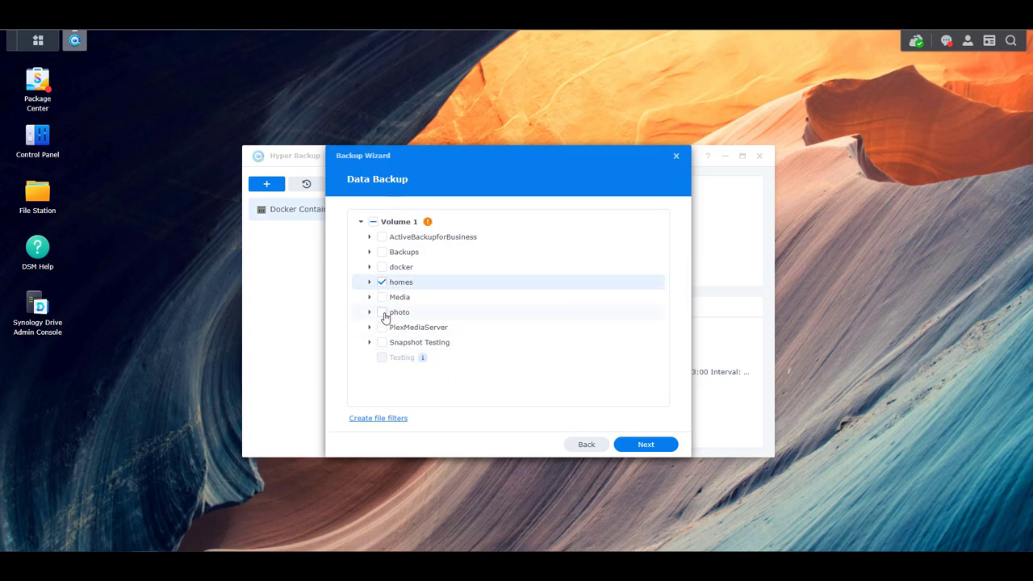
left_click(383, 313)
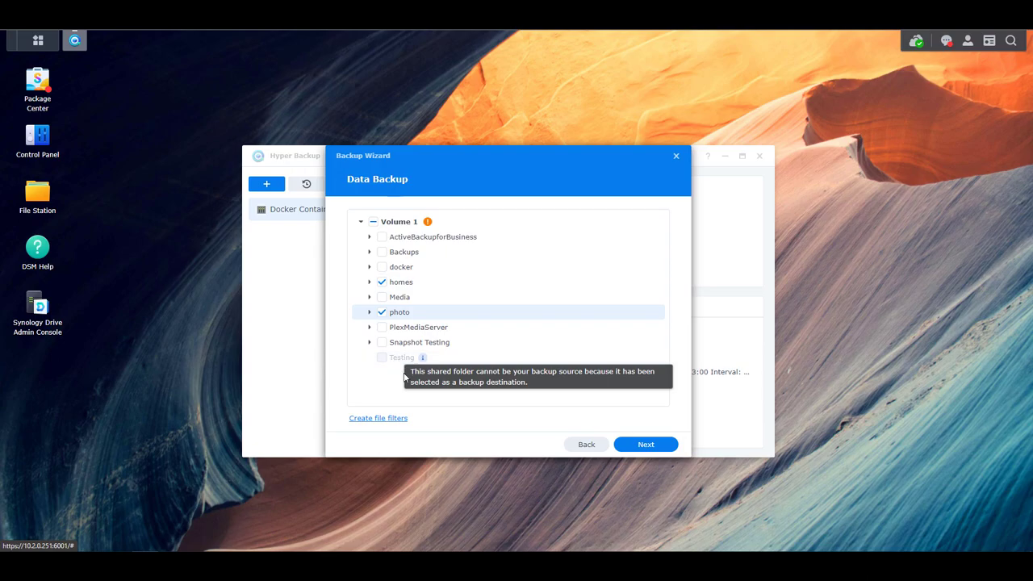
mouse_move(426, 225)
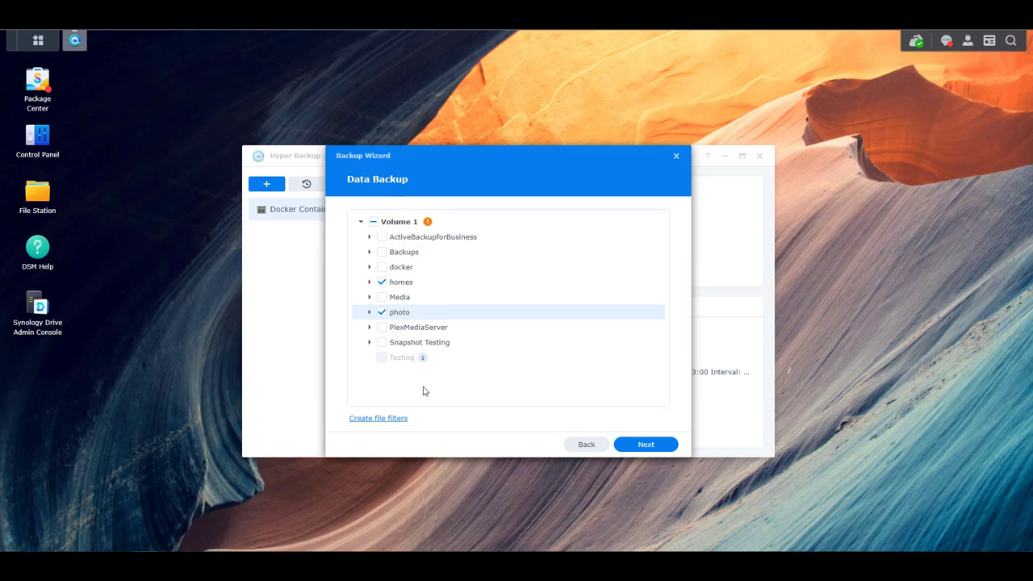
left_click(376, 419)
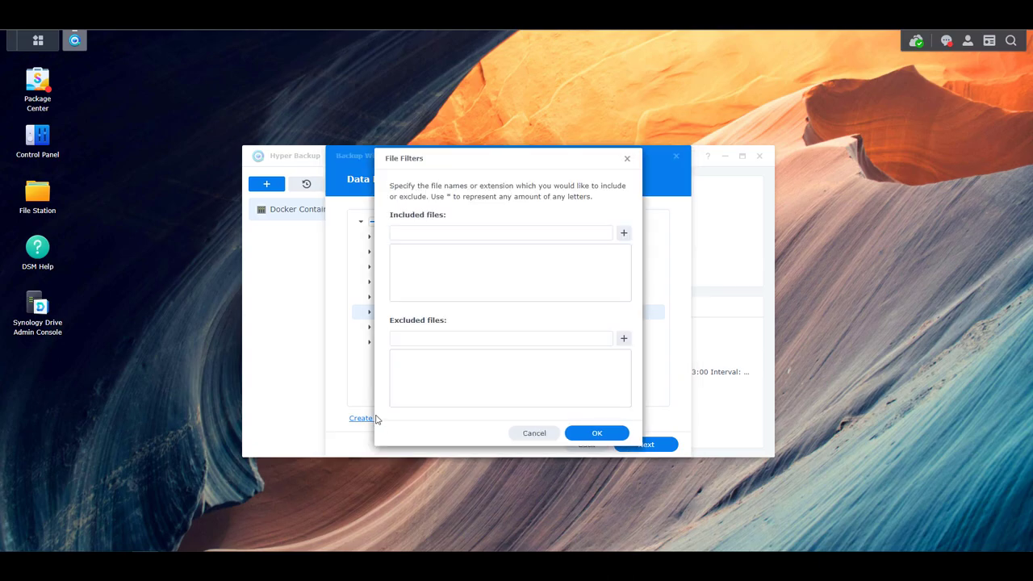
left_click(433, 231)
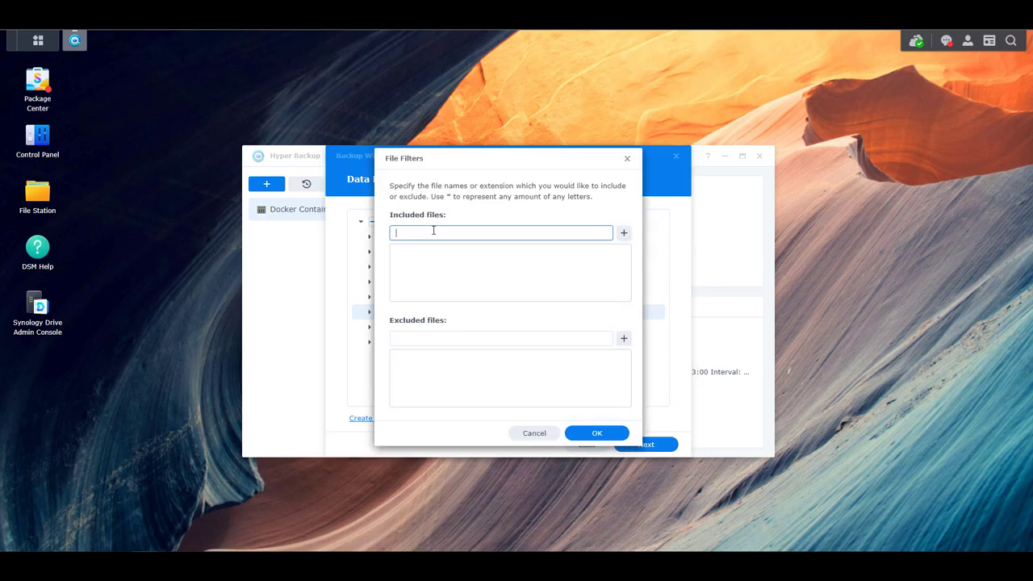
left_click(469, 325)
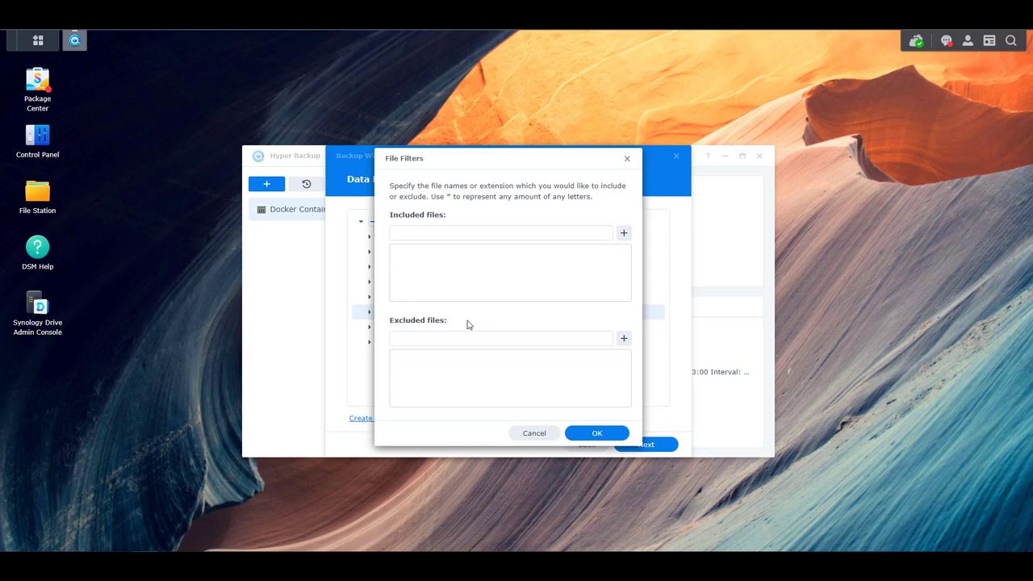
left_click(530, 433)
Step: Accept the folder selection and include the Cloud Sync and Hyper Backup applications in the backup
left_click(637, 449)
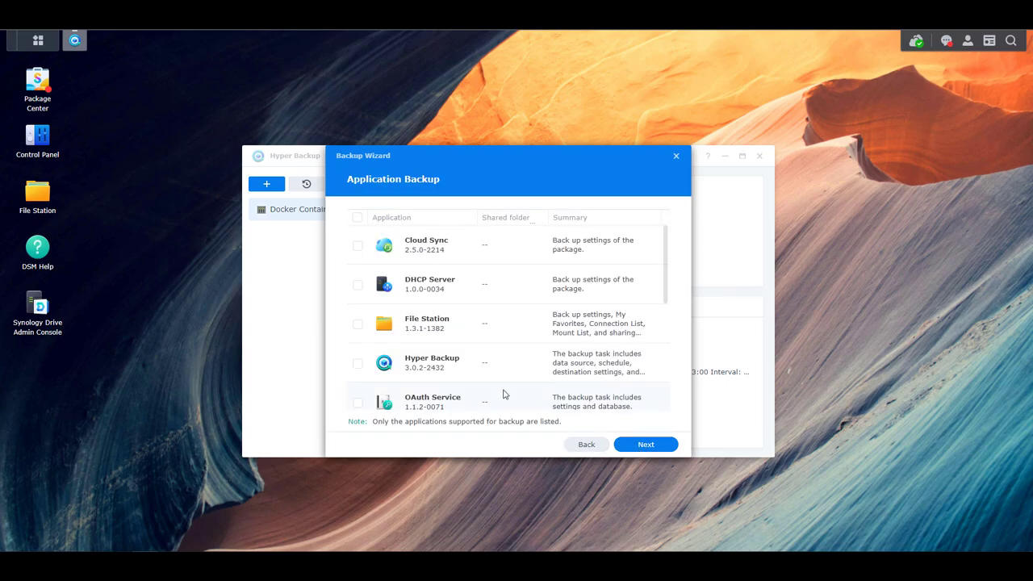
left_click(358, 246)
left_click(359, 364)
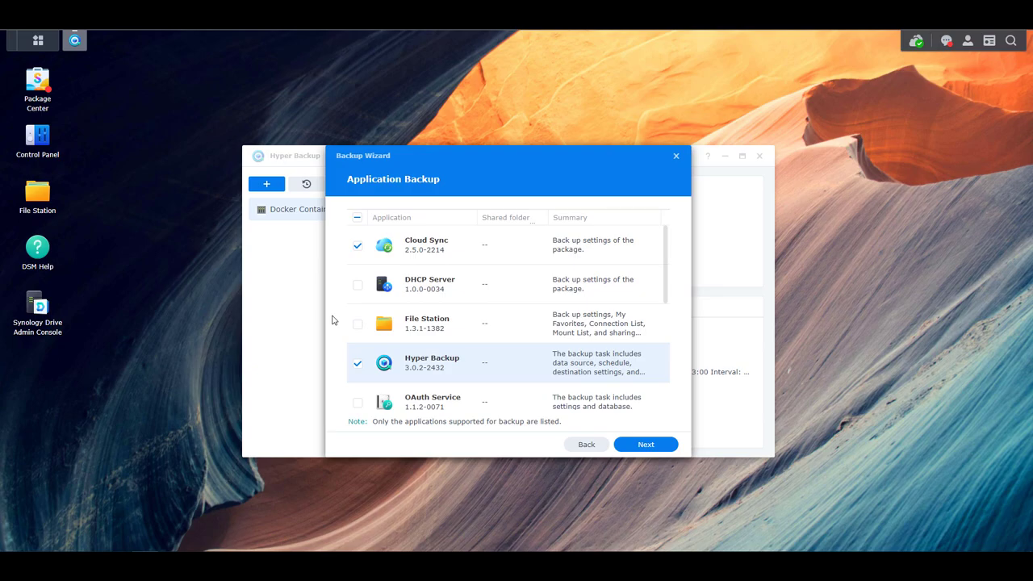
left_click(646, 444)
Step: Name the backup task "Testing Folder Backup" and check the day and hour options of its schedule
left_click_drag(568, 218, 426, 231)
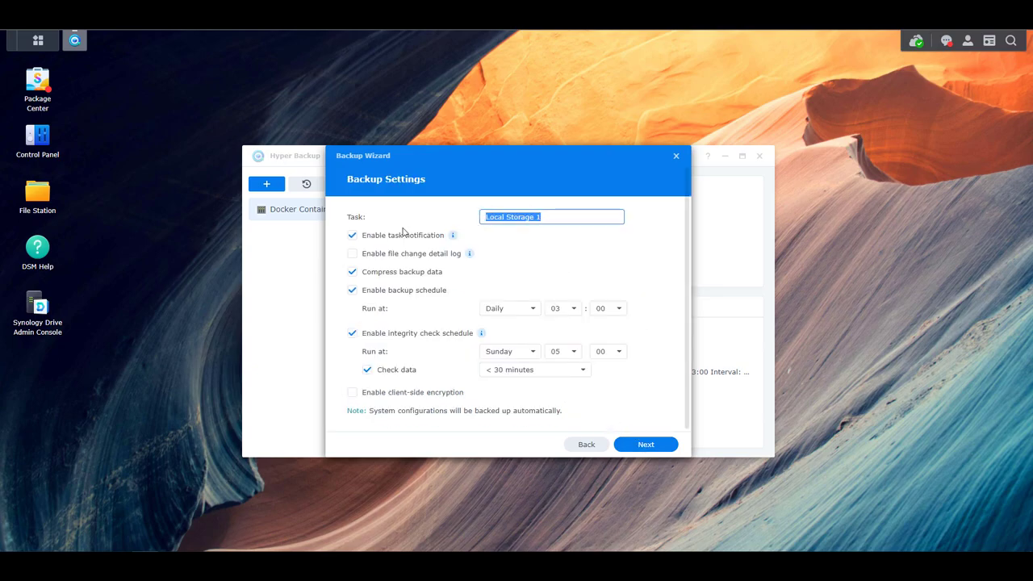
type("Testing Fo")
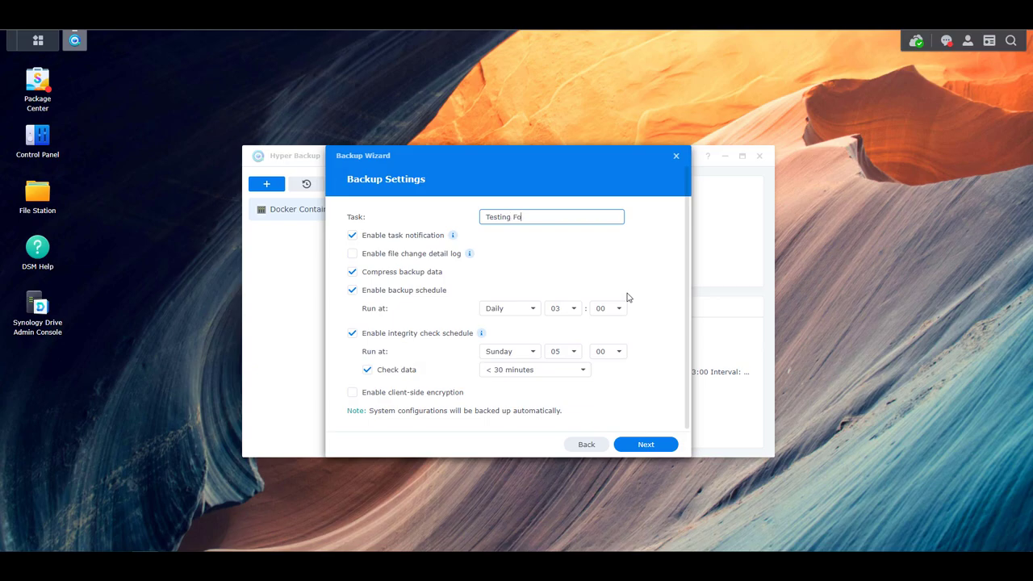
type("lder Backup")
left_click(527, 314)
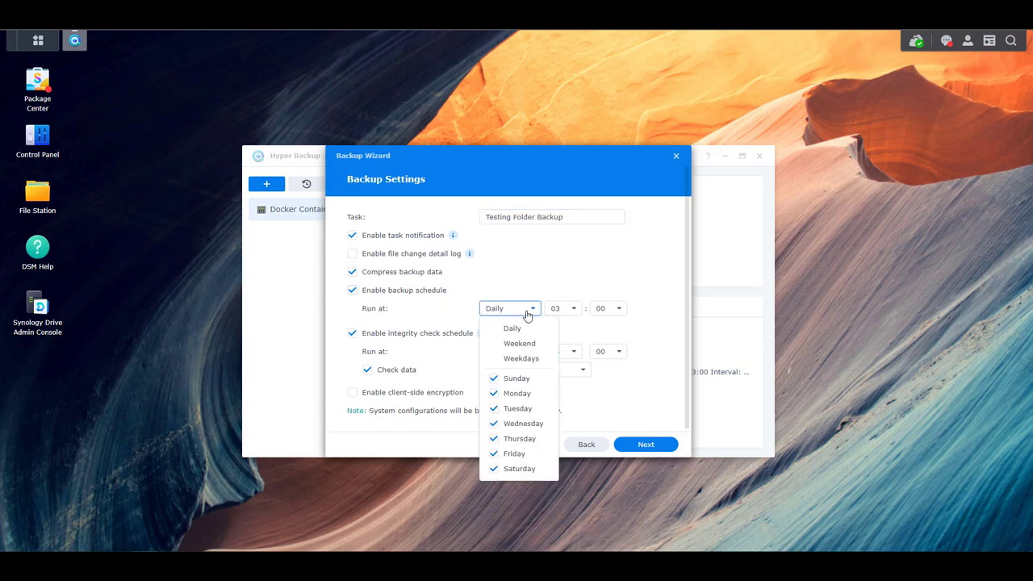
left_click(562, 309)
left_click(562, 309)
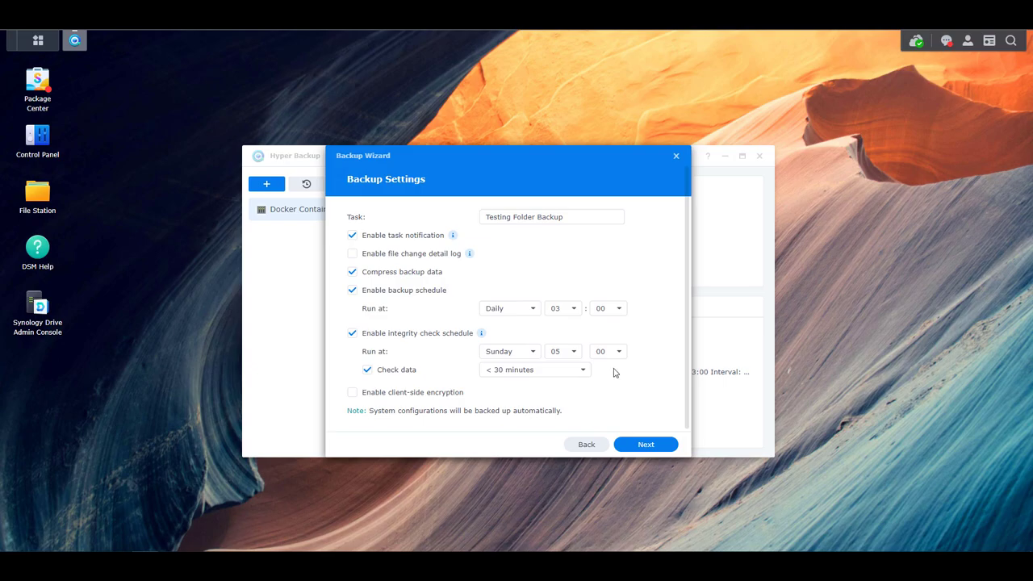
Step: Try client-side encryption for the task, entering and confirming an encryption password, and turn the encryption off again
left_click(406, 394)
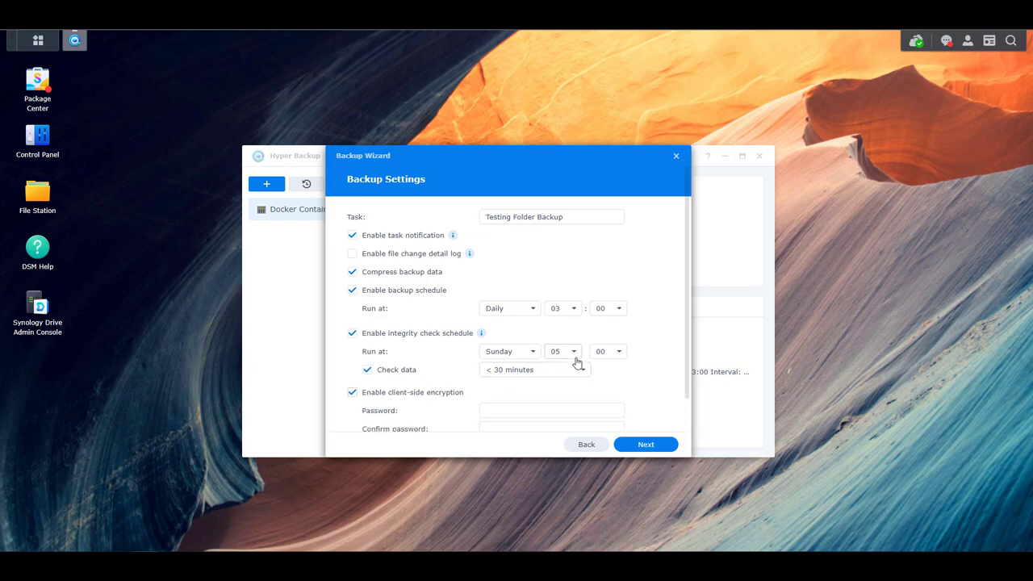
scroll(578, 363, "down", 1)
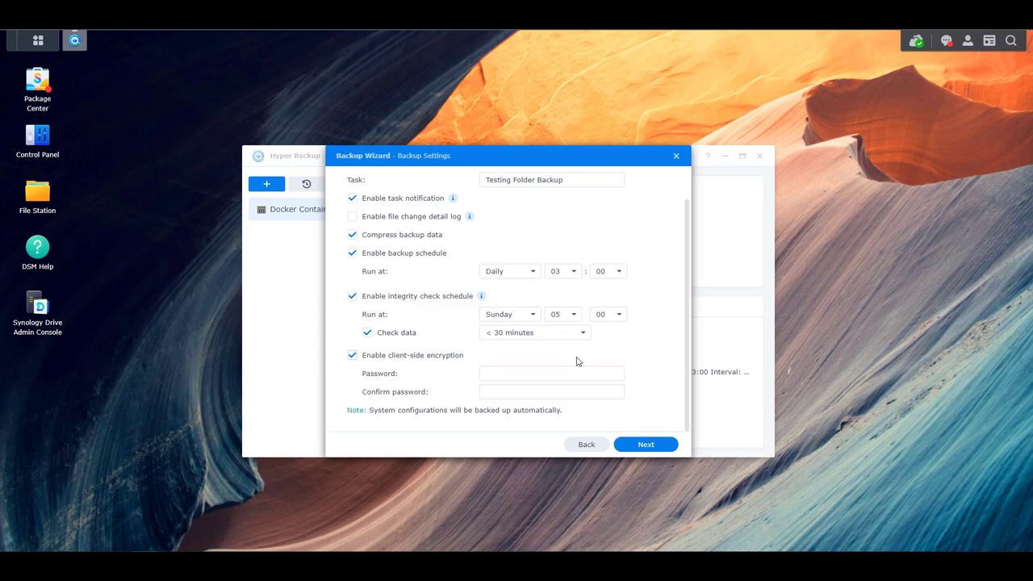
left_click(528, 373)
type("*******")
left_click(528, 391)
type("*******")
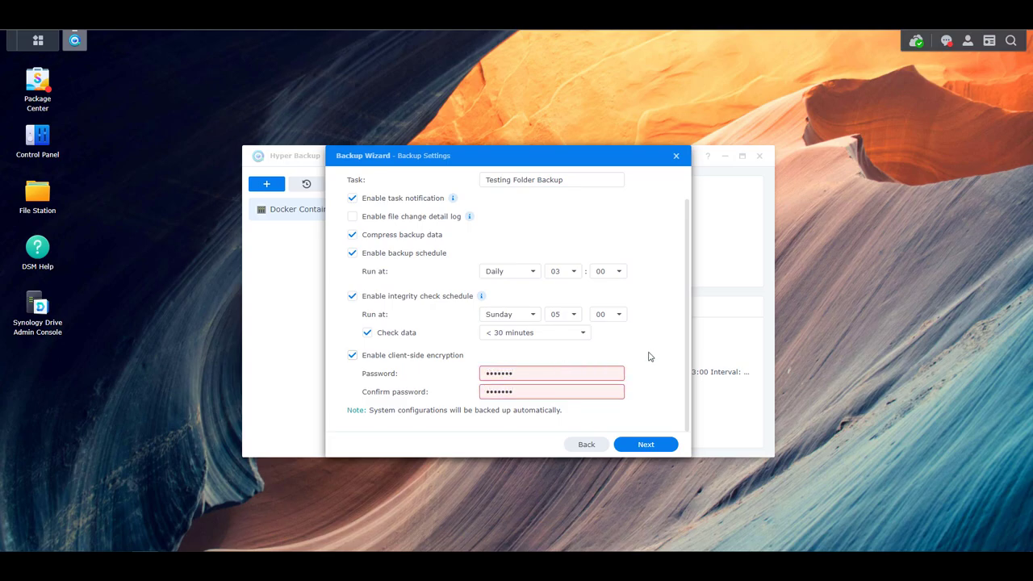
mouse_move(545, 373)
type("***")
left_click(535, 391)
type("***")
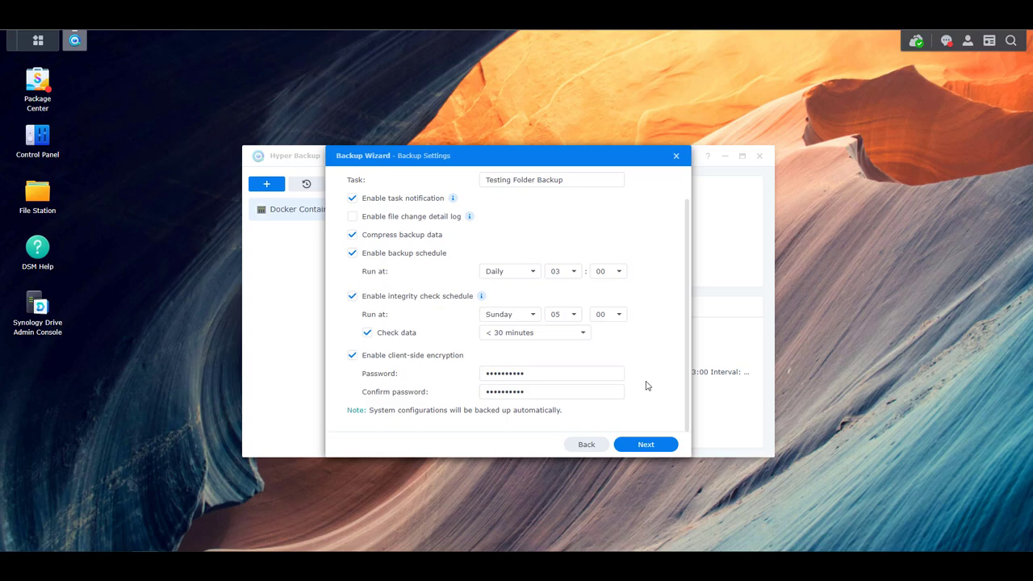
left_click(439, 356)
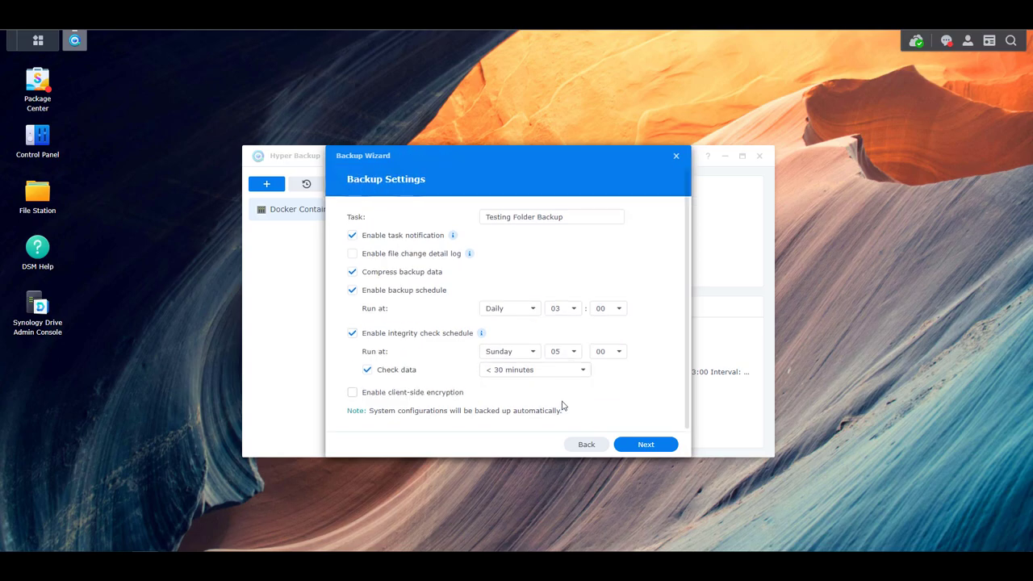
Step: Enable backup rotation with a maximum of 30 kept versions and the Smart Recycle retention policy
left_click(644, 444)
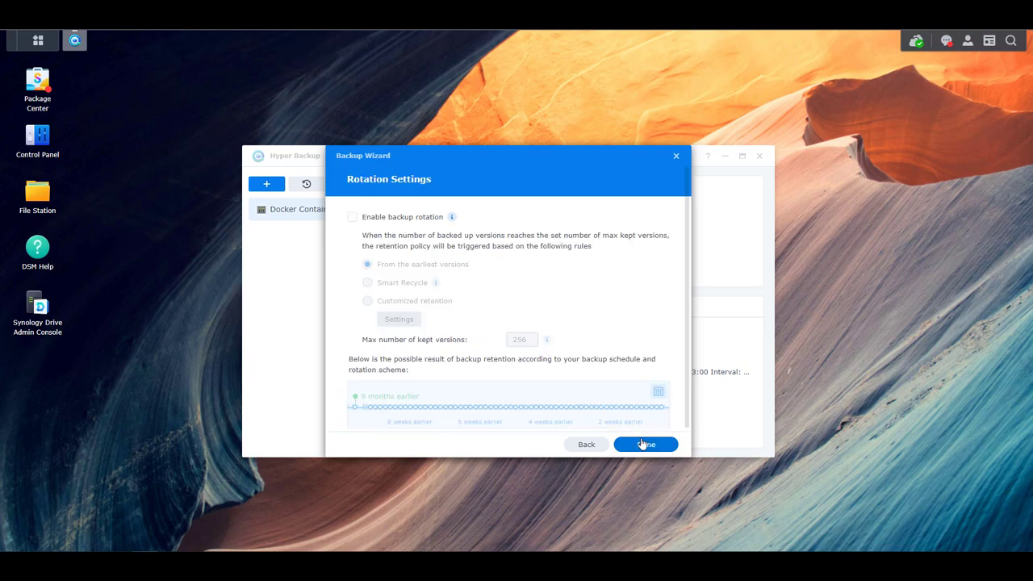
left_click(414, 222)
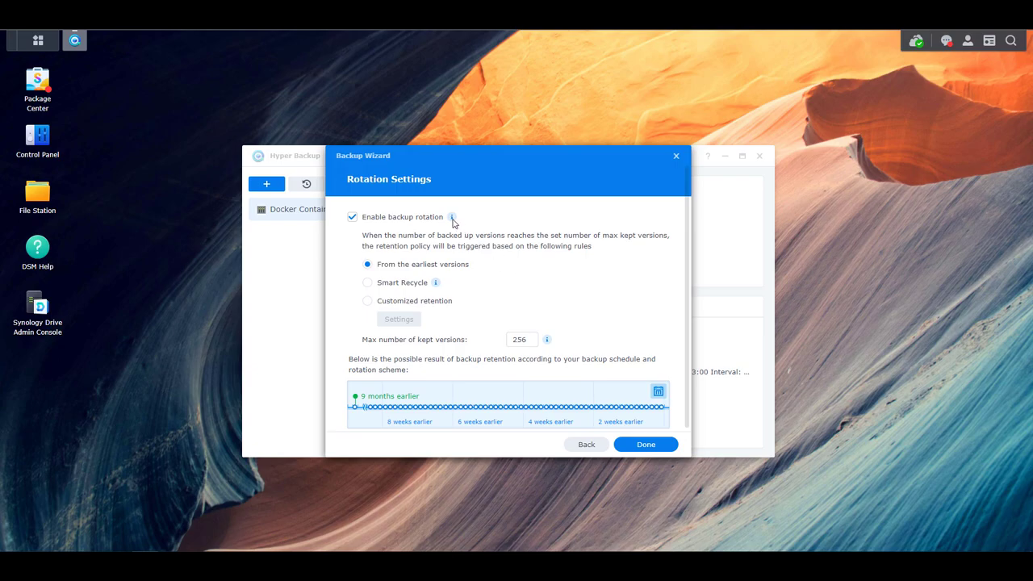
mouse_move(453, 221)
double_click(530, 339)
type("30")
left_click(548, 308)
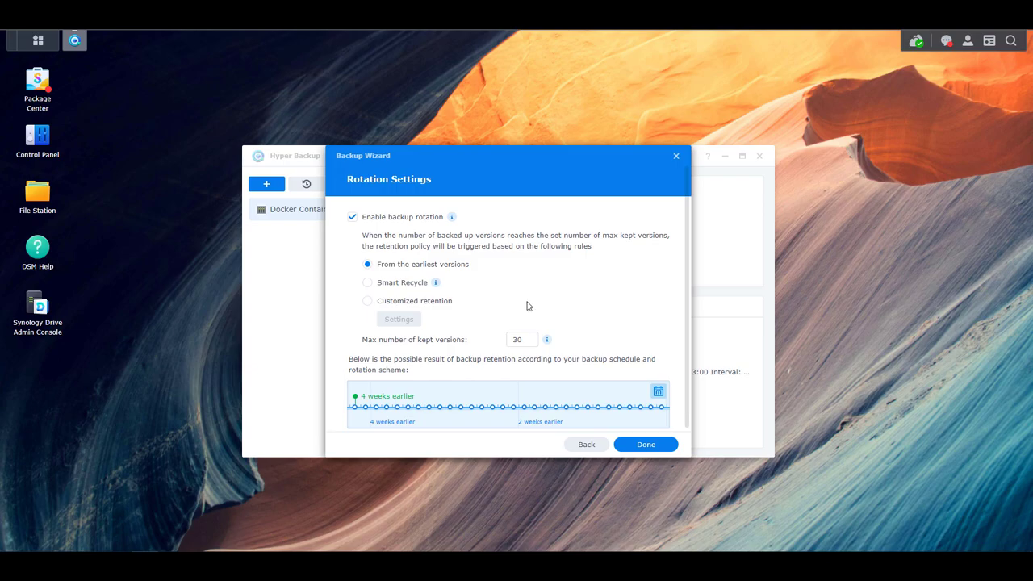
left_click(413, 288)
mouse_move(435, 284)
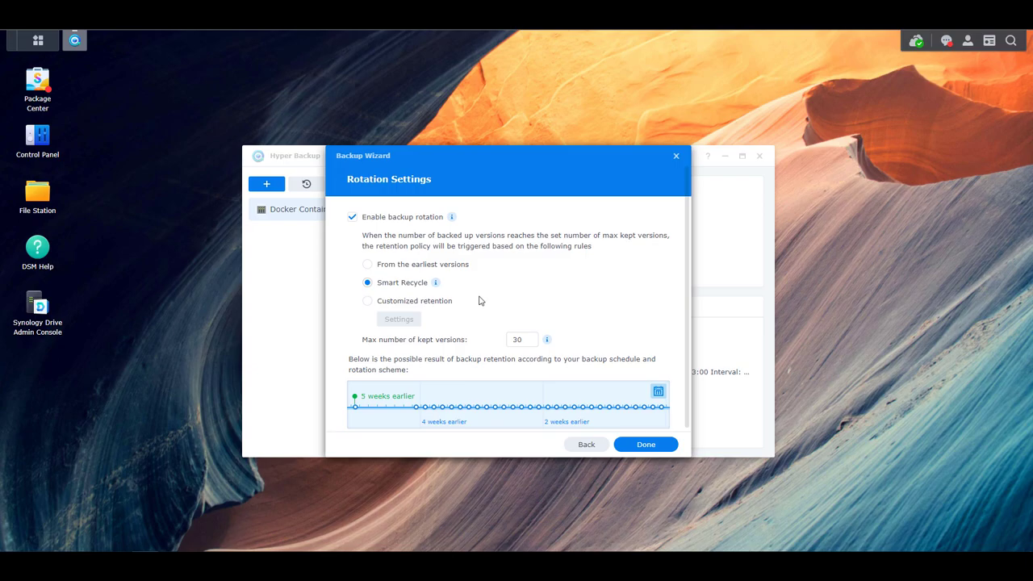
Step: Check the customized retention rules, and complete the backup task with rotation from the earliest versions instead
left_click(431, 306)
left_click(408, 319)
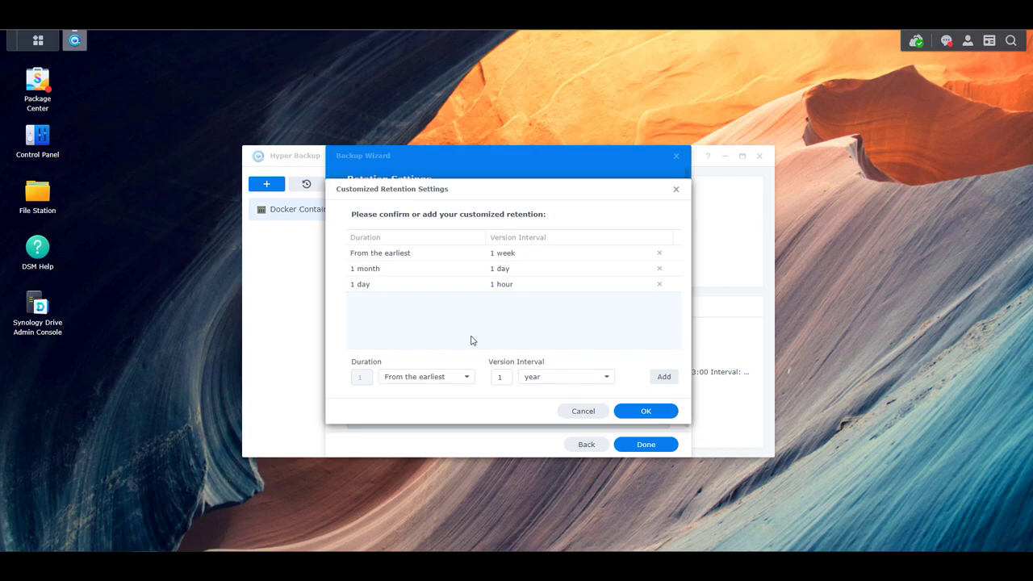
left_click(584, 412)
left_click(445, 267)
left_click(637, 445)
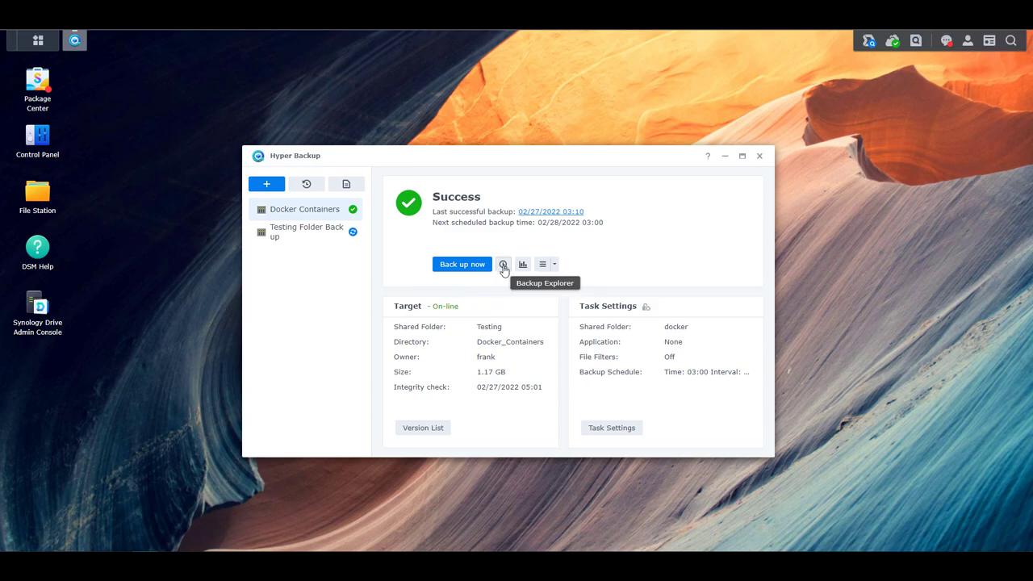
Step: Explore the Docker Containers backup, opening the Unifi-Controller folder in its 02/18/2022 03:00 version
left_click(502, 266)
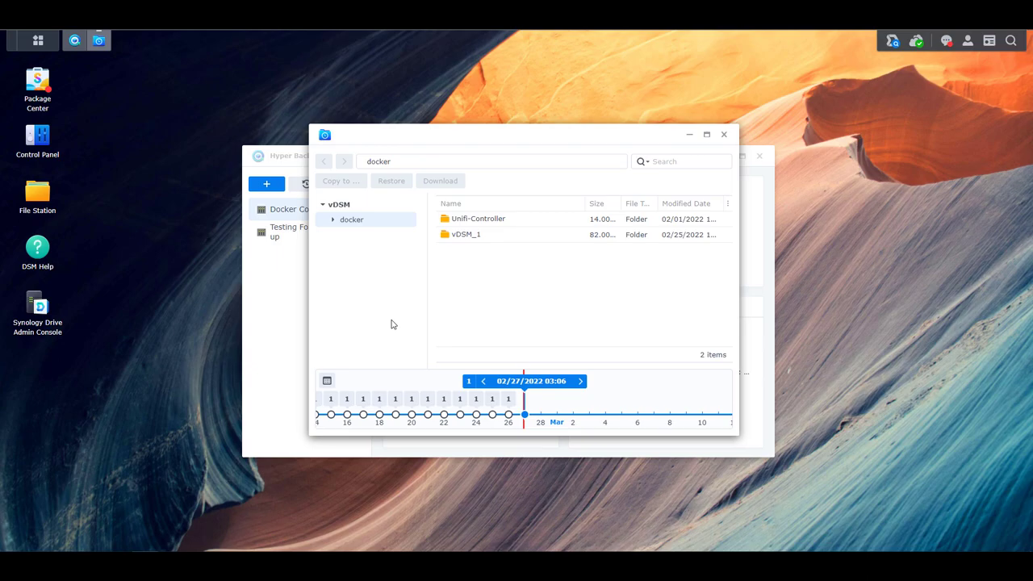
double_click(456, 220)
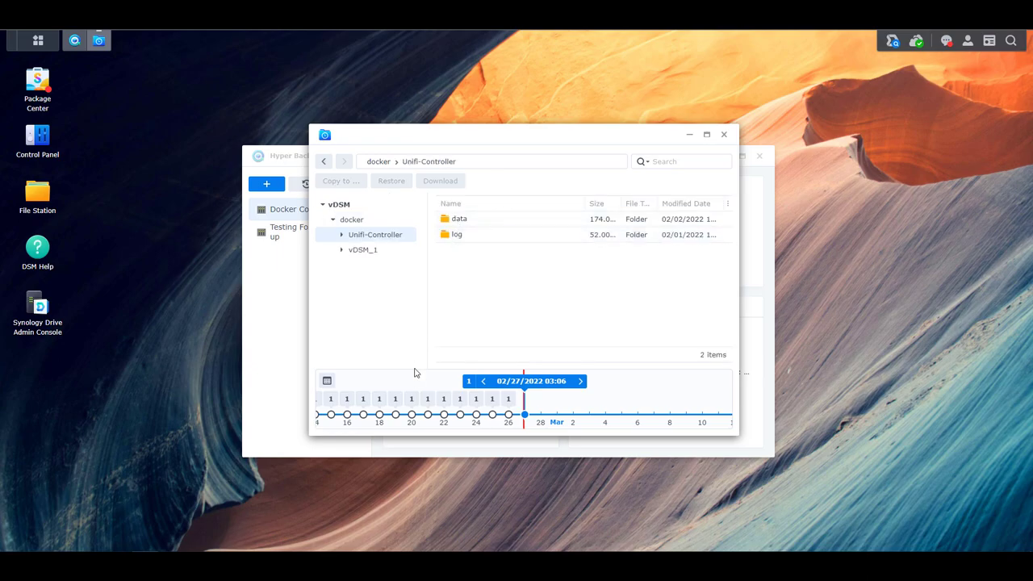
left_click(428, 399)
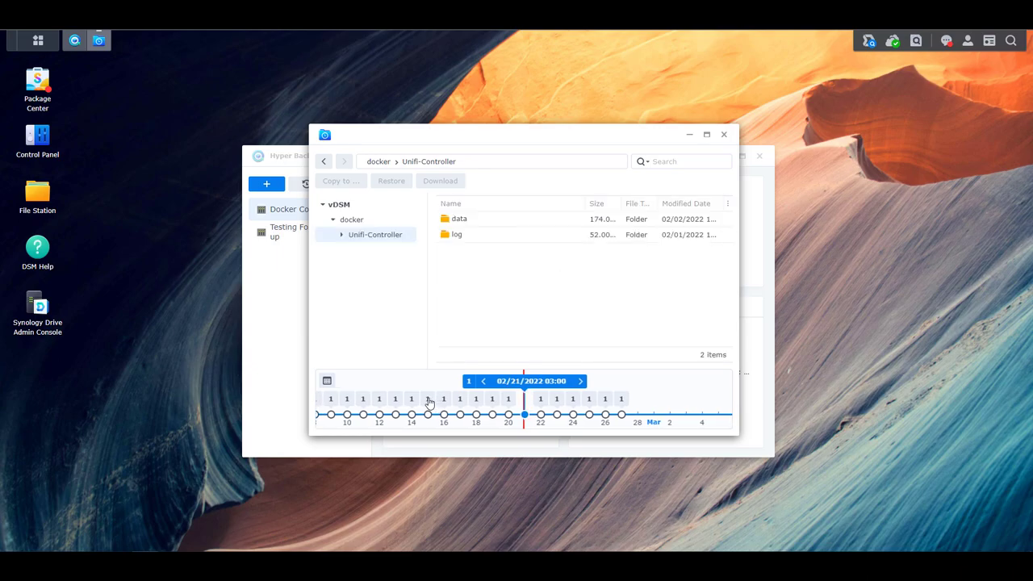
left_click(621, 404)
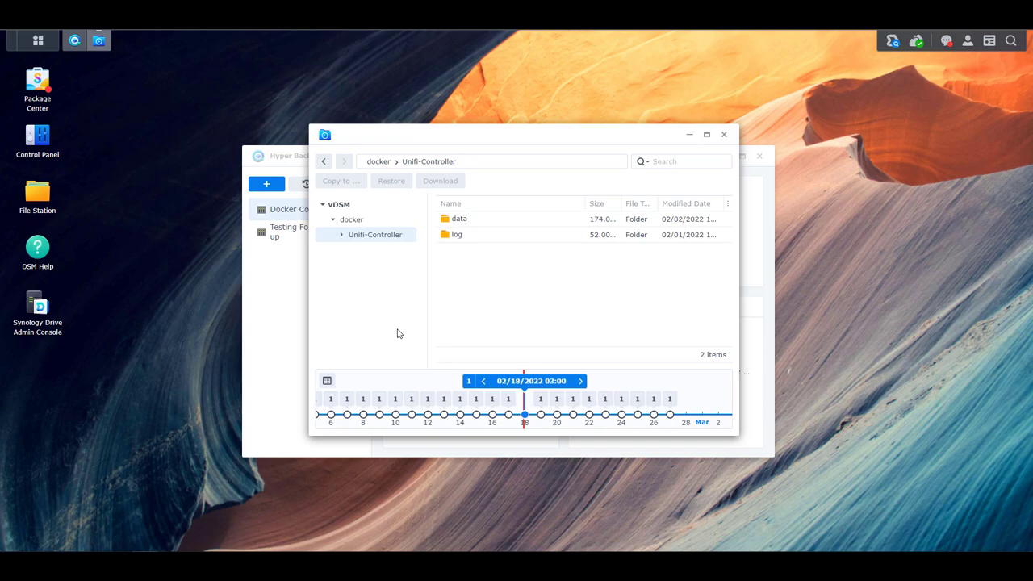
Step: Open the backed-up log folder, check the recovery options offered for server.log, and close the backup explorer
left_click(459, 232)
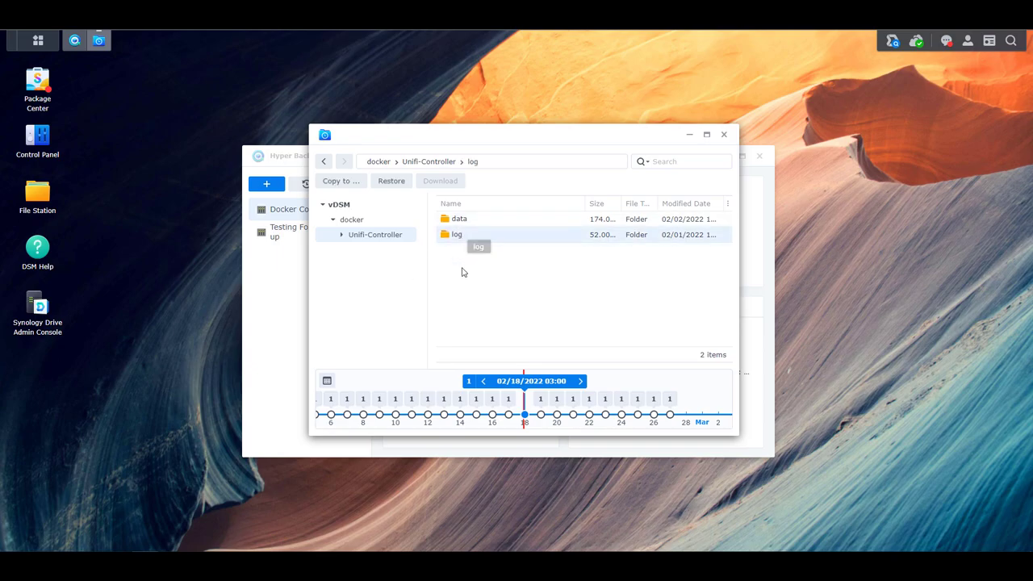
key("Return")
left_click(471, 251)
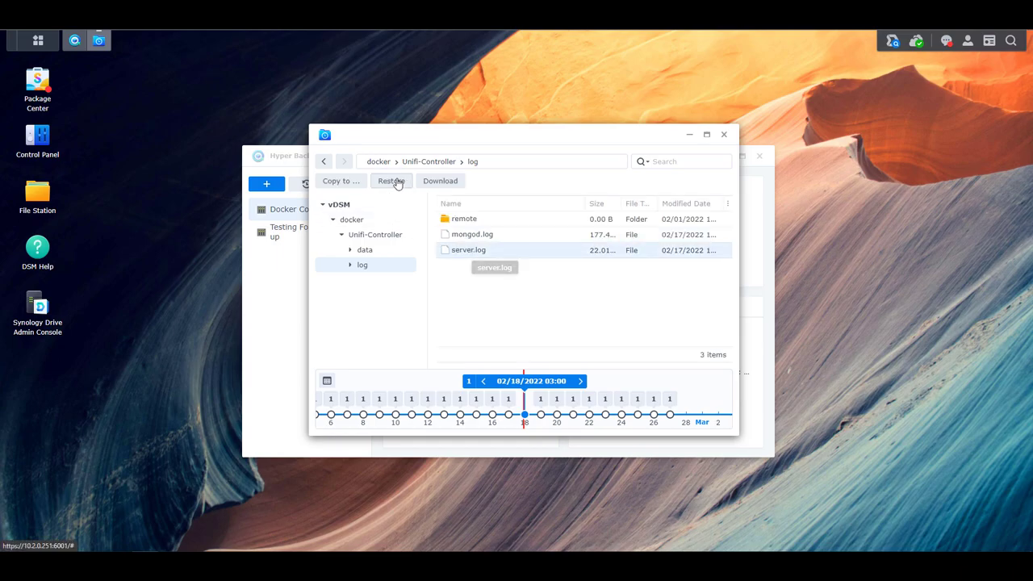
right_click(472, 252)
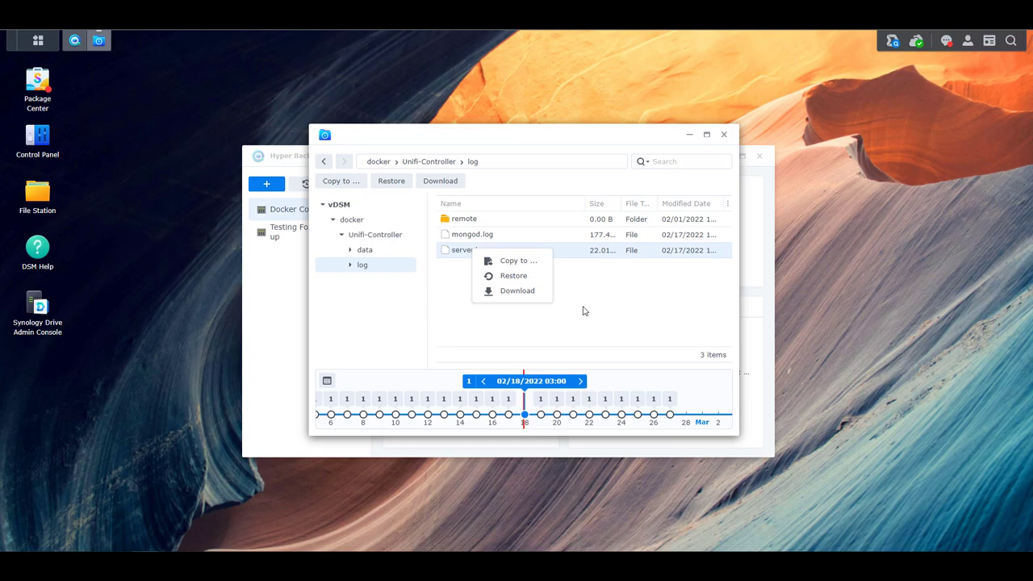
key("Escape")
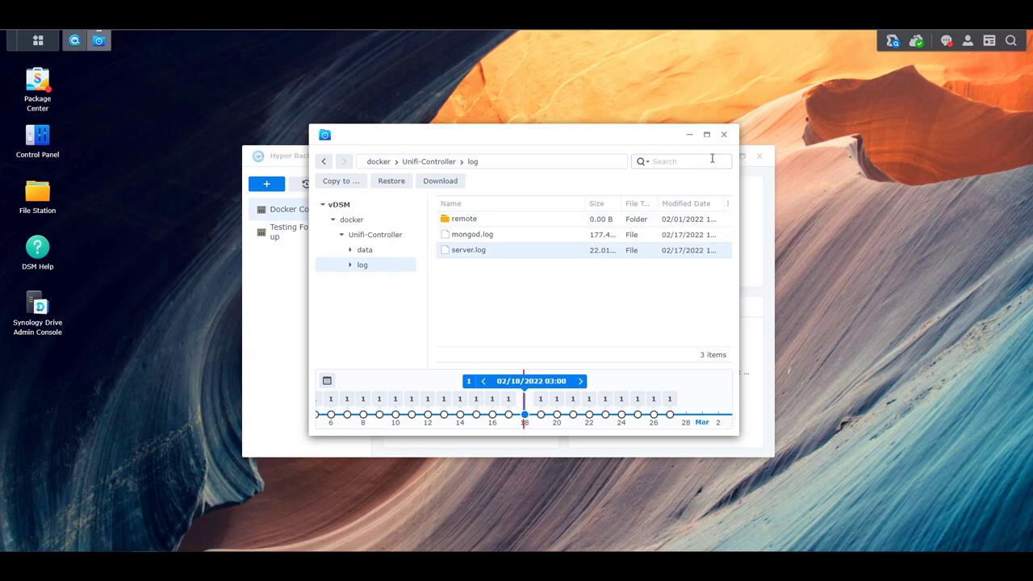
left_click(724, 134)
Step: Start a data restoration, review the sources offered for existing repositories, and return to the restoration task selection
left_click(304, 185)
left_click(313, 200)
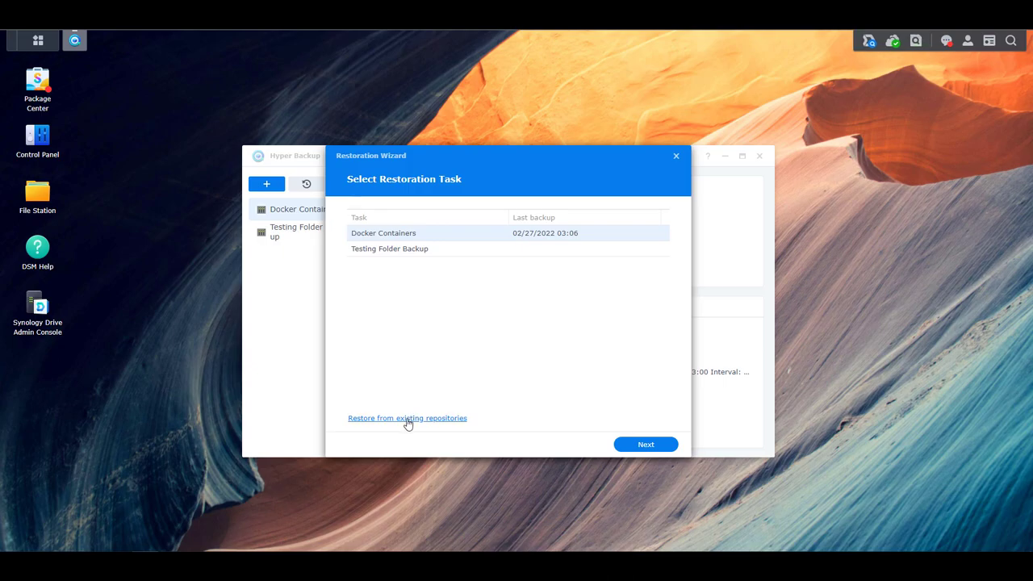
left_click(407, 420)
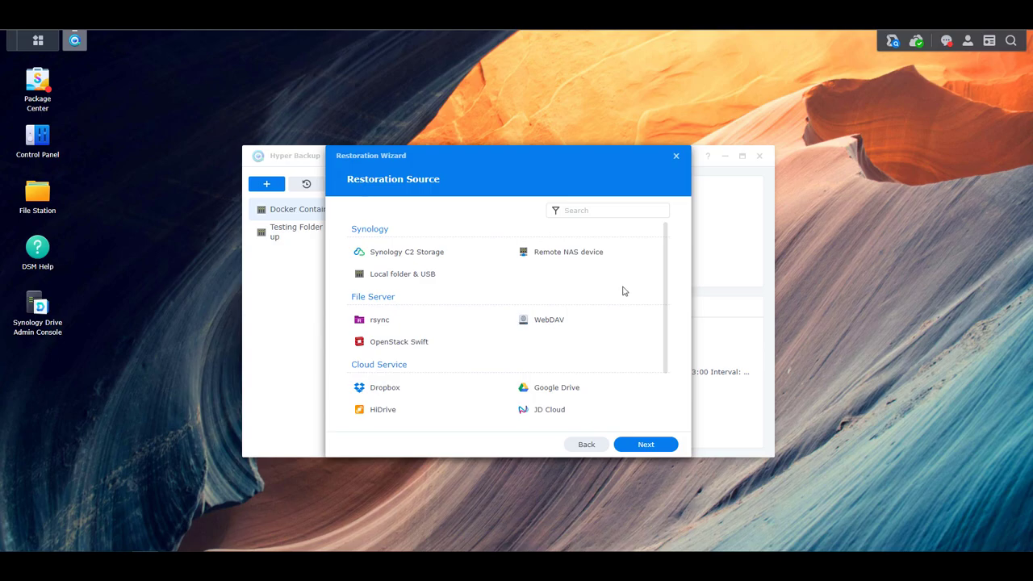
scroll(622, 291, "down", 2)
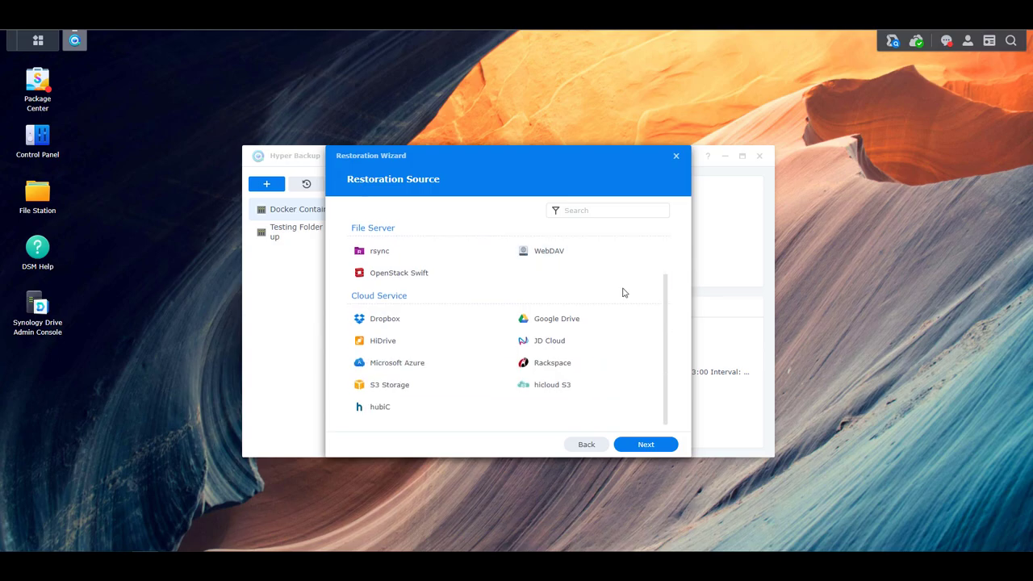
scroll(622, 292, "up", 2)
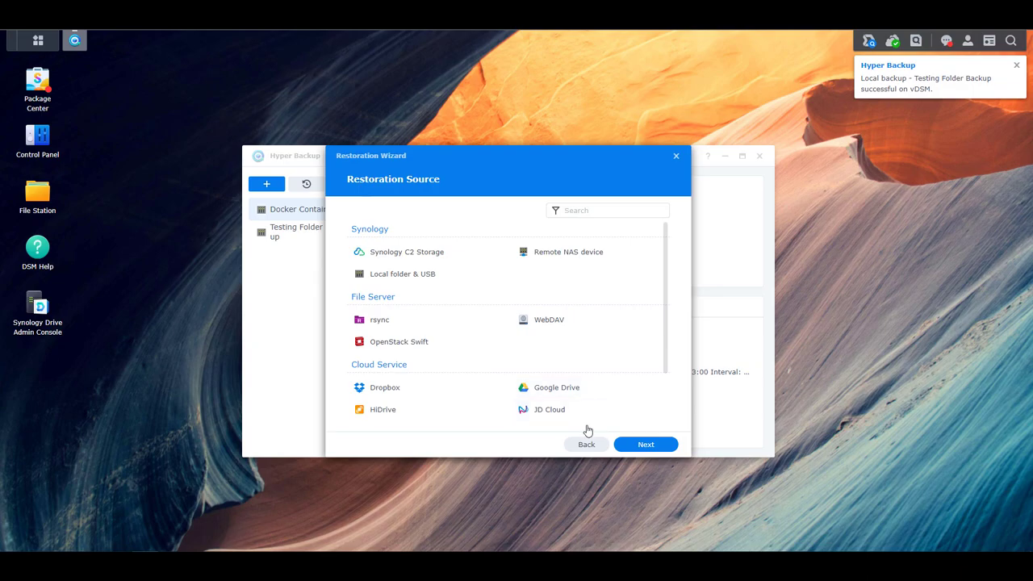
left_click(586, 443)
Step: Choose the Testing Folder Backup task as the restoration source, without restoring the system configuration
left_click(408, 252)
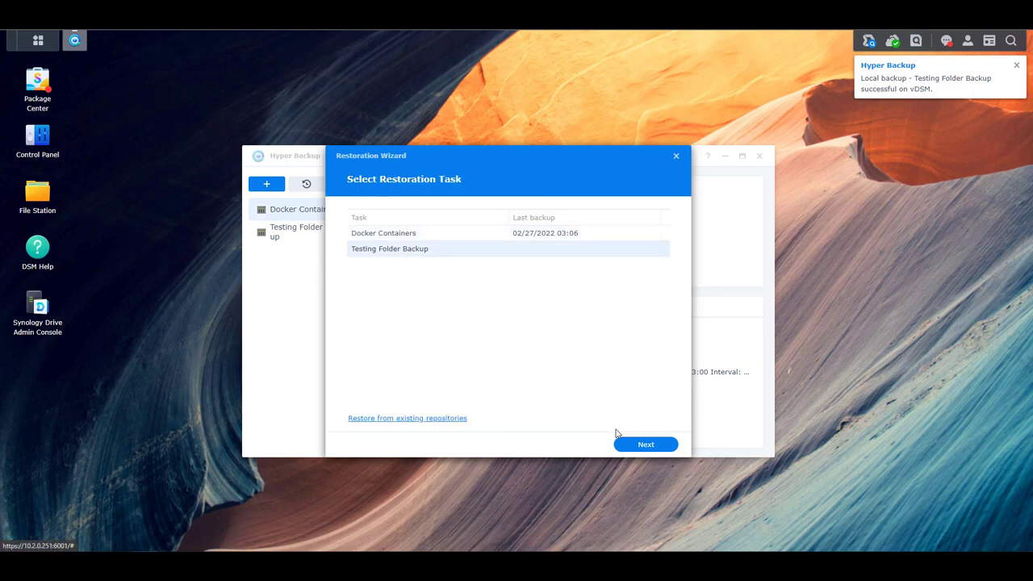
left_click(626, 443)
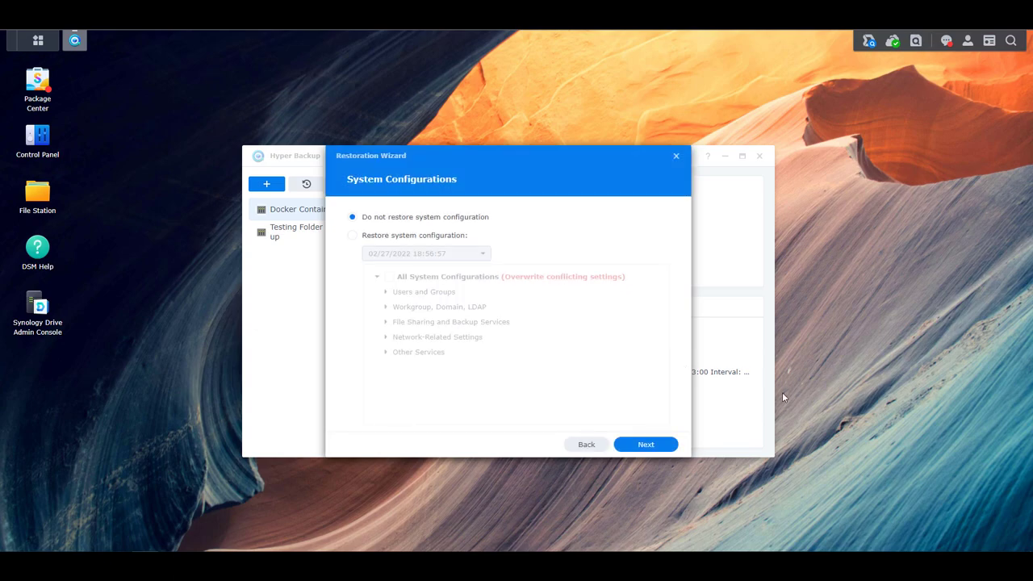
left_click(642, 445)
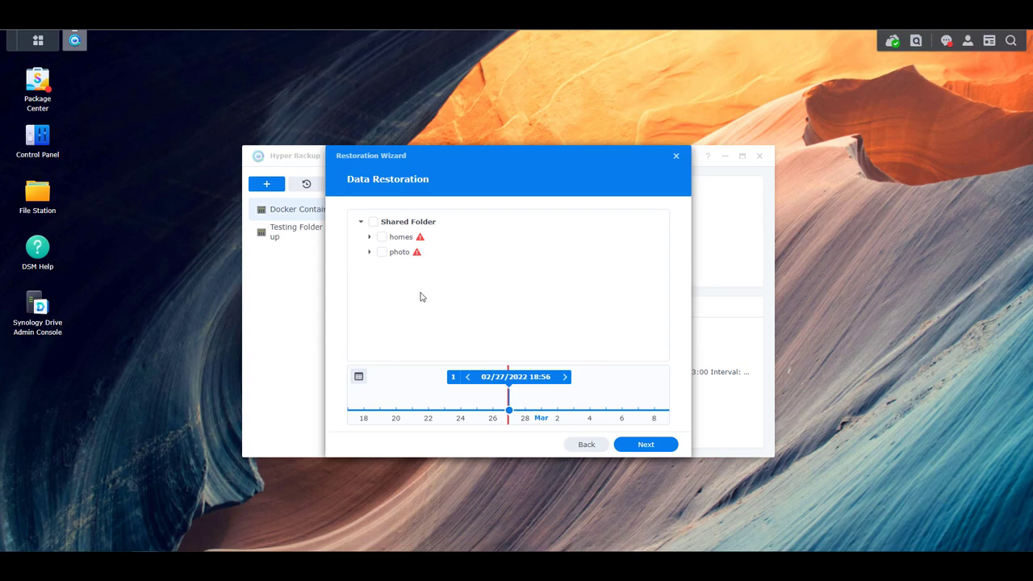
Step: Look through the subfolders of the homes and photo shared folders in the backup version, and collapse them again
left_click(370, 255)
left_click(369, 238)
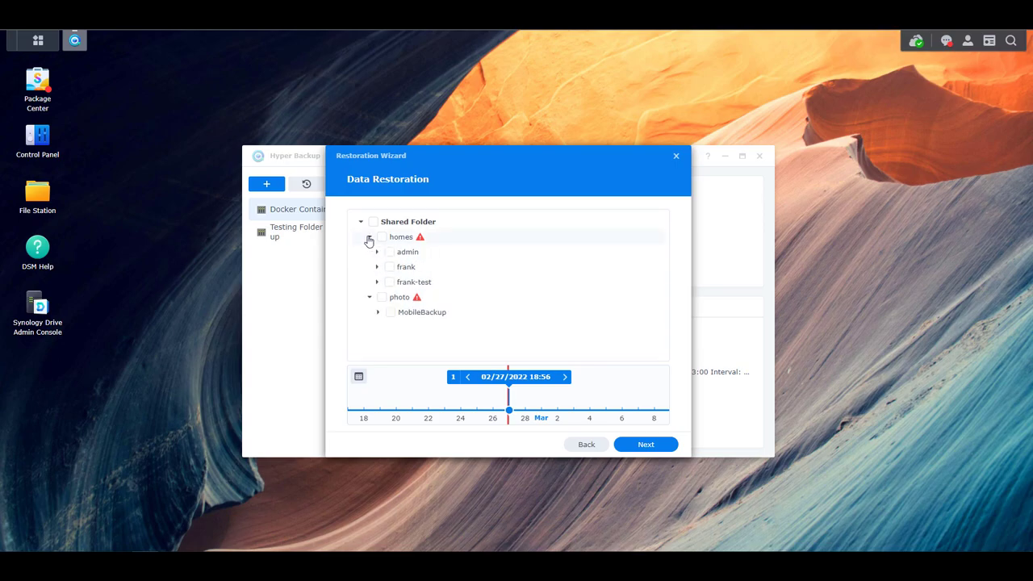
left_click(369, 237)
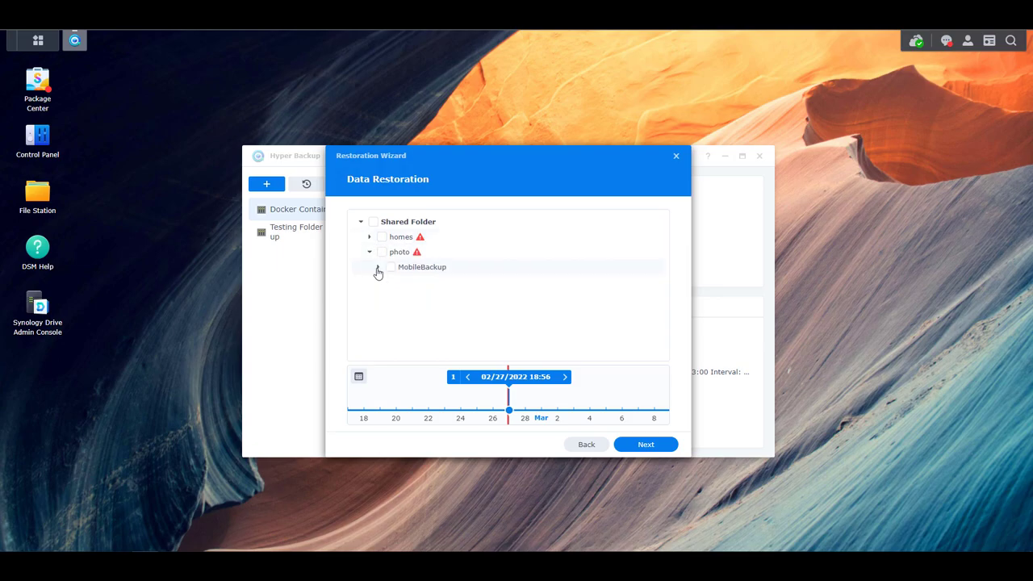
left_click(368, 251)
Step: Select only the photo shared folder for data restoration, leaving homes out, and accept the selection
left_click(381, 252)
left_click(381, 236)
mouse_move(418, 257)
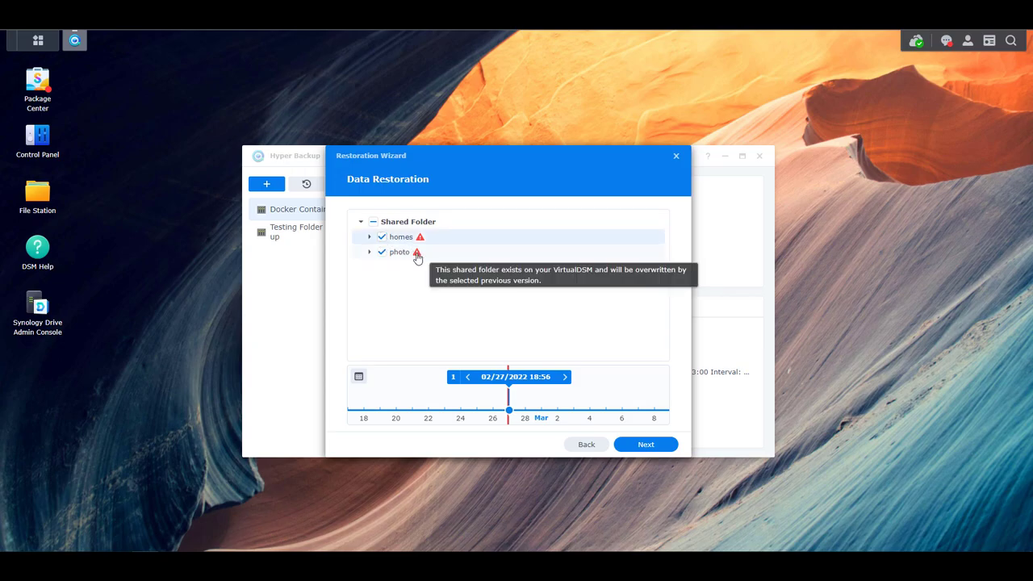
left_click(382, 238)
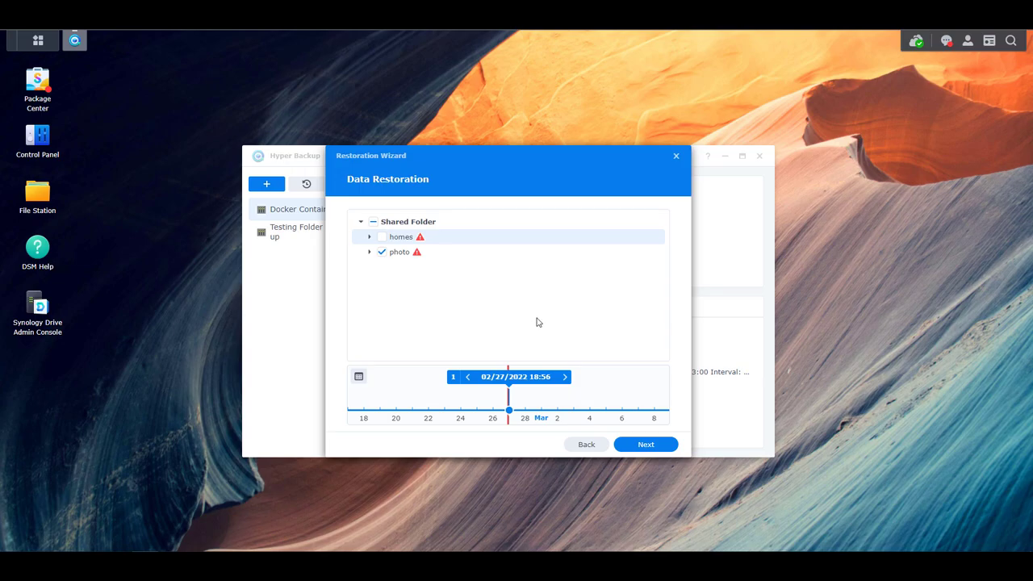
left_click(653, 445)
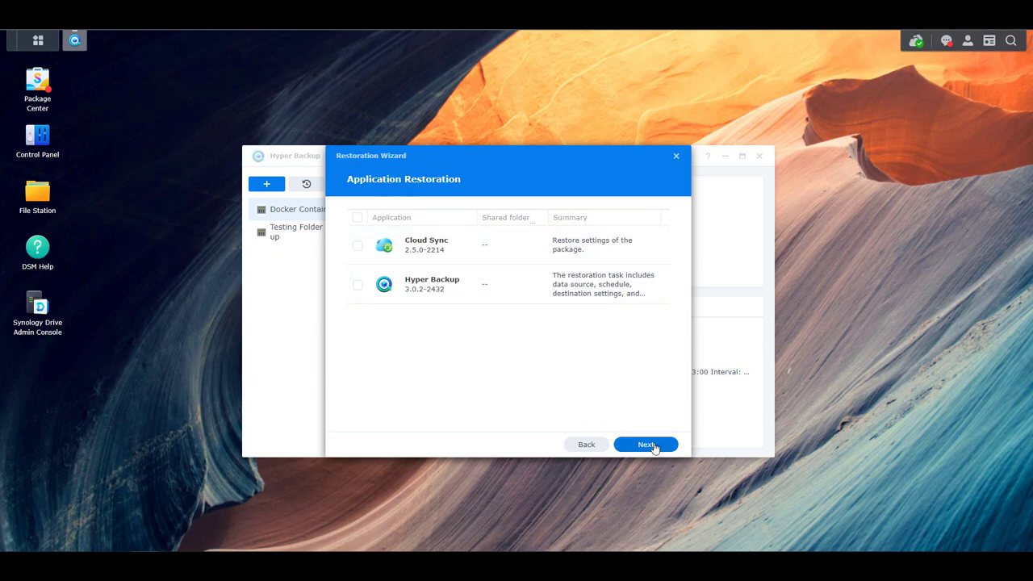
Step: Run the restoration without any applications, dismiss its result, and display the Testing Folder Backup task's details
left_click(655, 448)
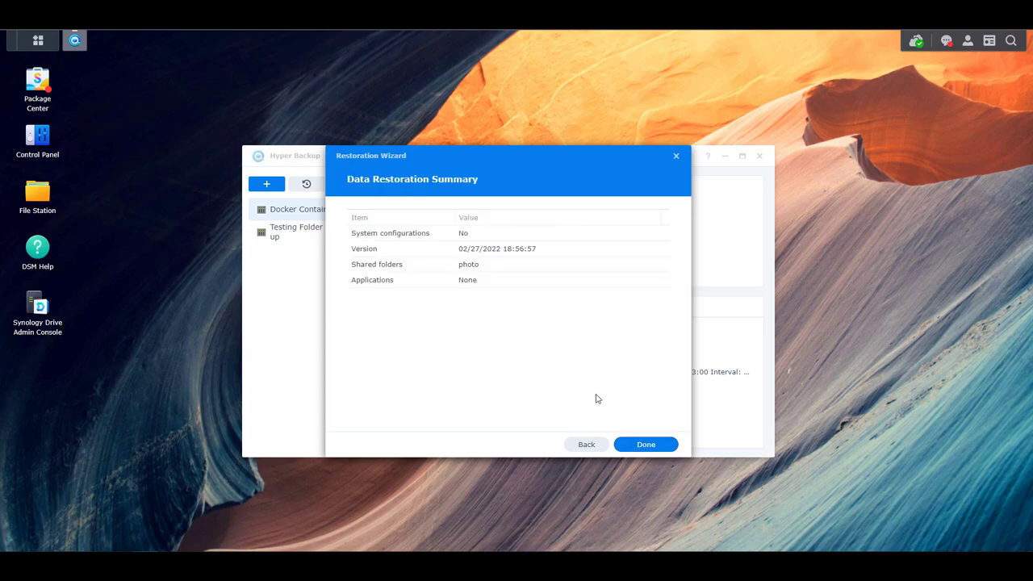
left_click(646, 444)
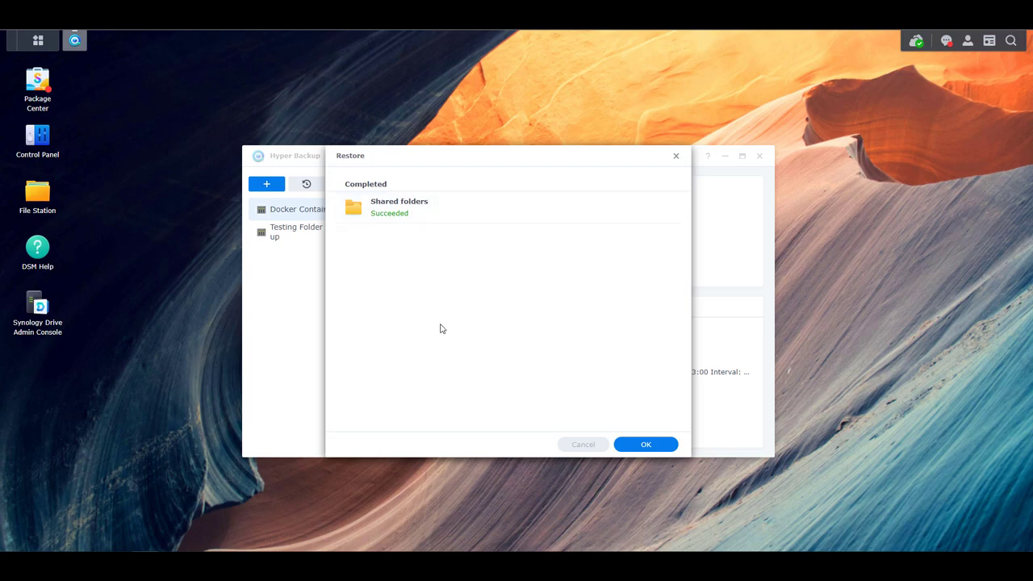
left_click(651, 445)
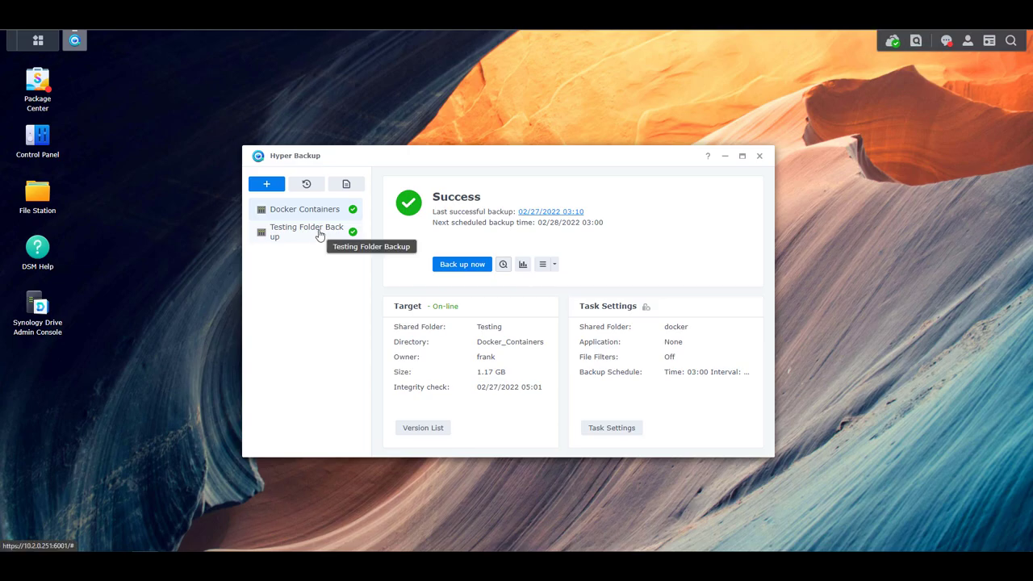
left_click(320, 234)
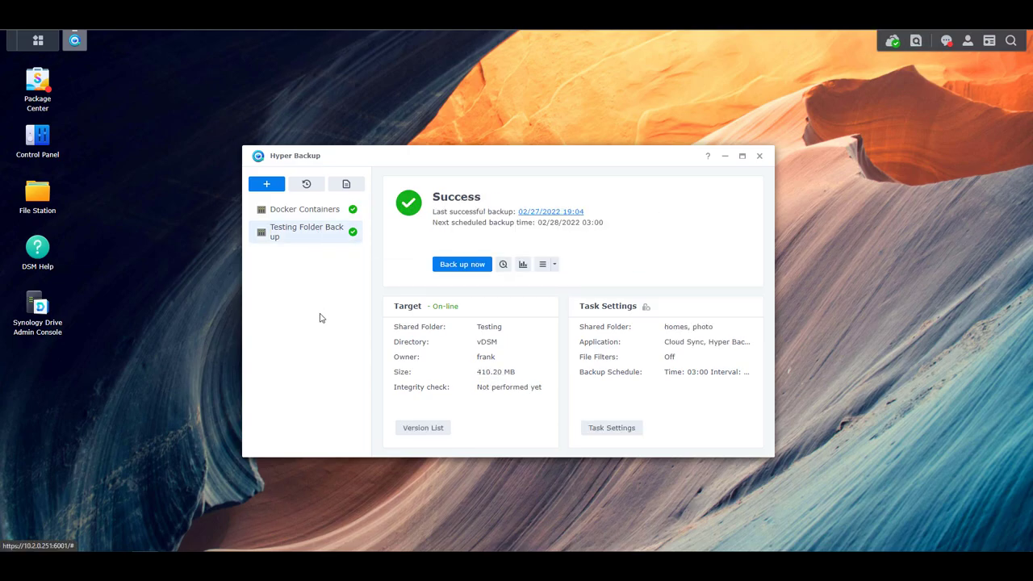